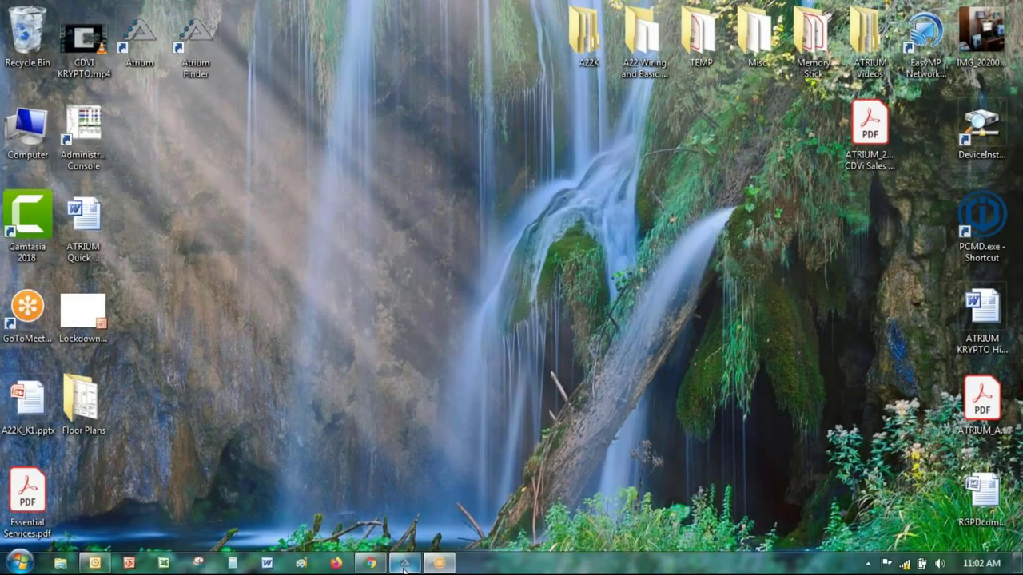
Step: Restore the Atrium Email Setup window from the taskbar to show the System Overview
{"action": "left_click", "coordinate": [404, 564]}
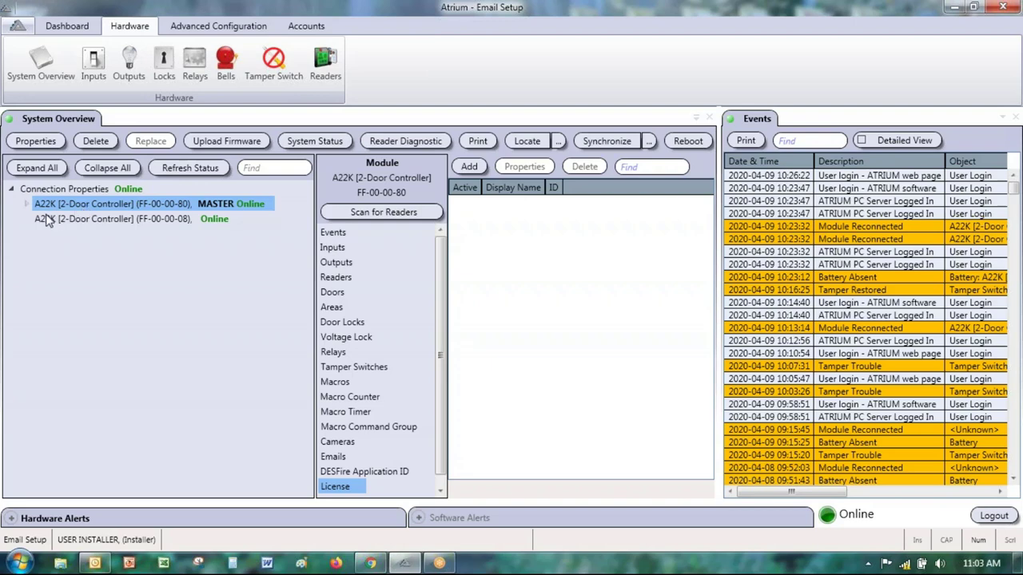
Step: Open the A22K MASTER controller's Module Properties at the E-mail Settings tab
{"action": "double_click", "coordinate": [95, 206]}
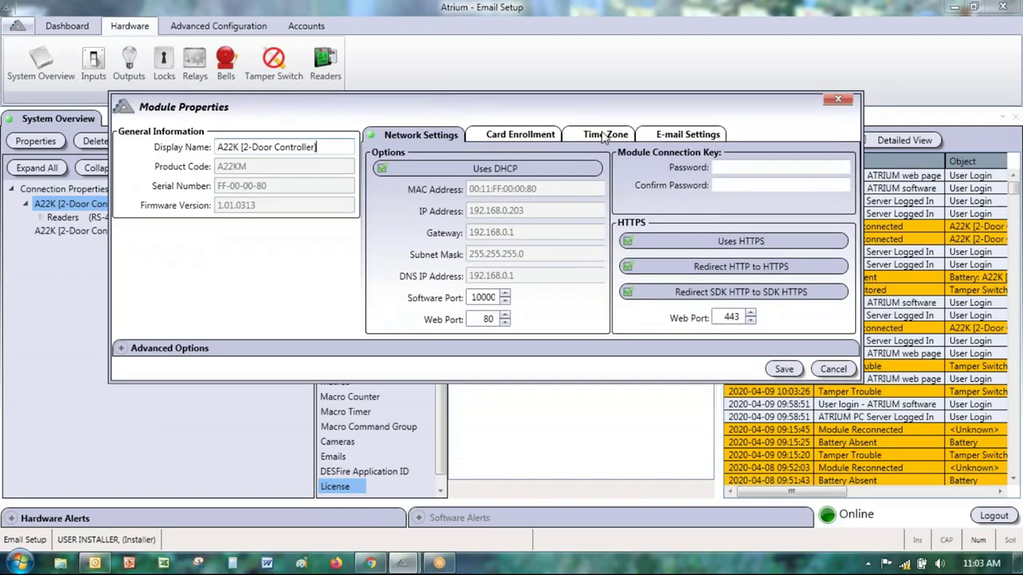
{"action": "left_click", "coordinate": [681, 135]}
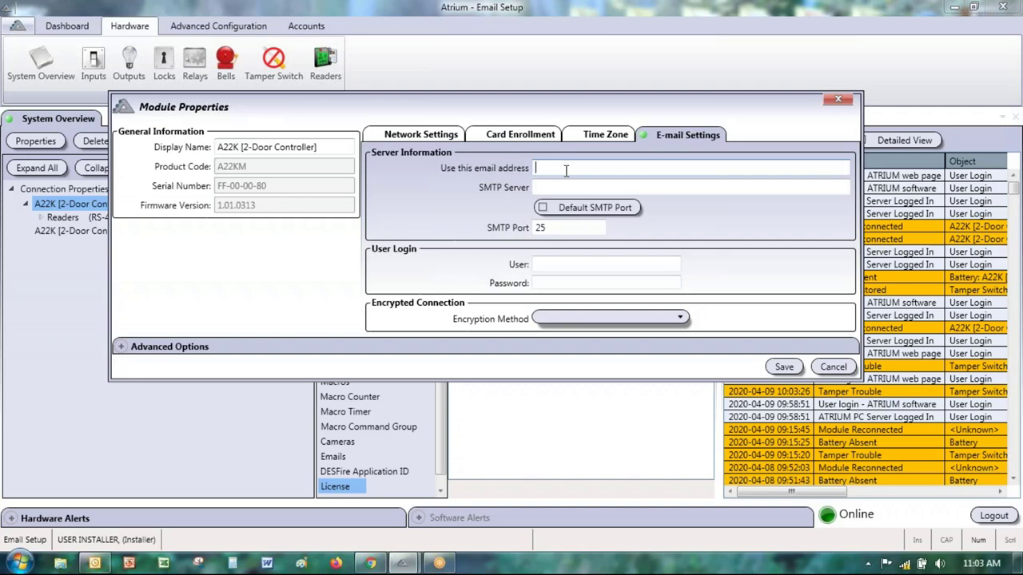
Step: Enter the sender e-mail address and set the SMTP Server to smtp.gmail.com
{"action": "type", "text": "myemail"}
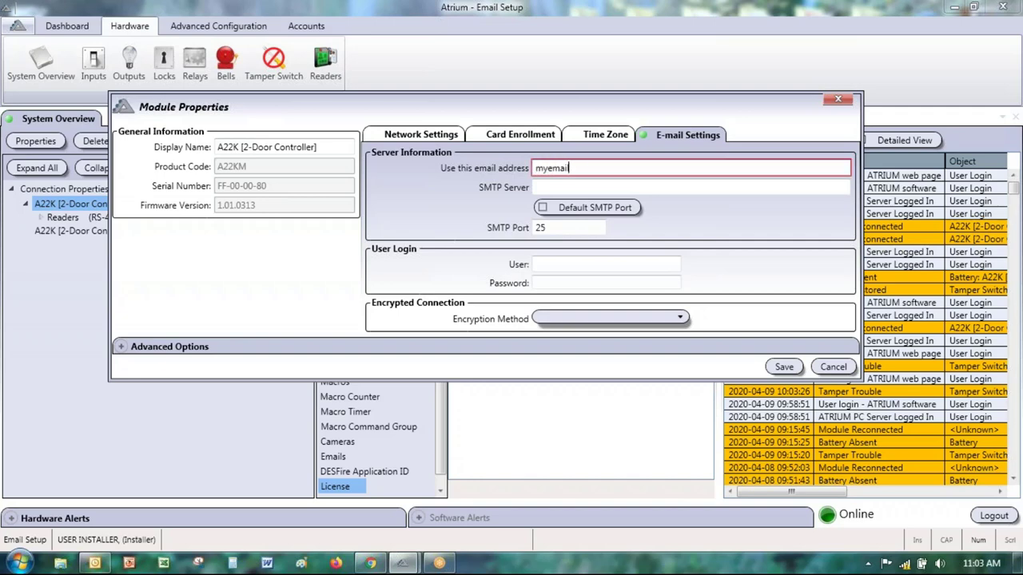
{"action": "type", "text": "@email.com"}
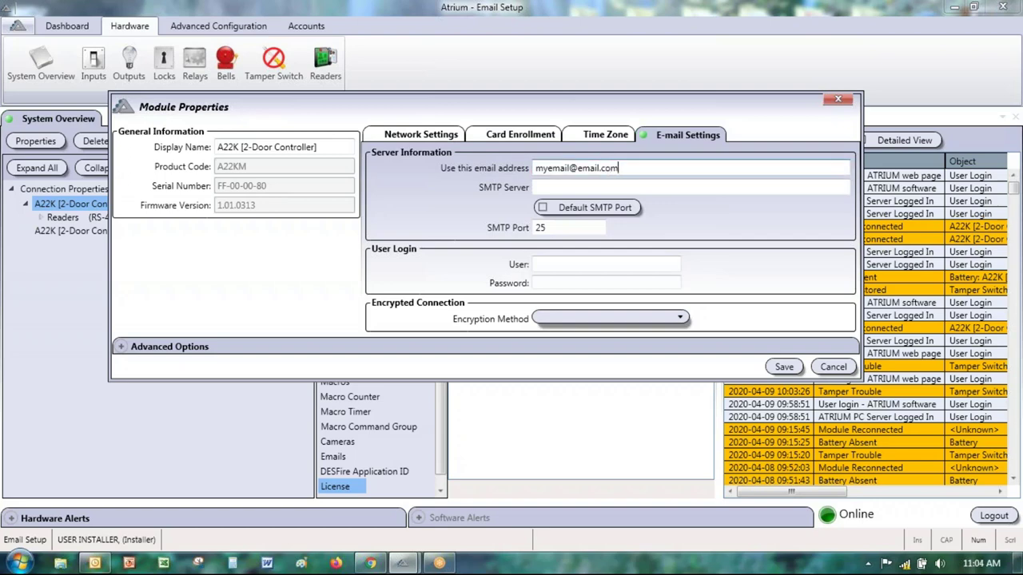
{"action": "left_click", "coordinate": [535, 187]}
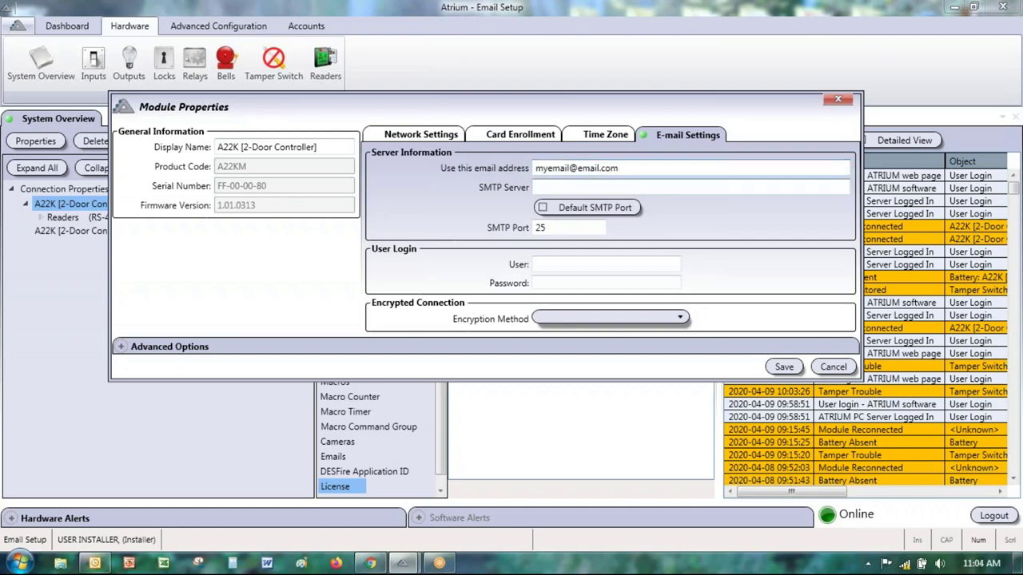
{"action": "type", "text": "smtp.myemail.com"}
{"action": "key", "text": "ctrl+a"}
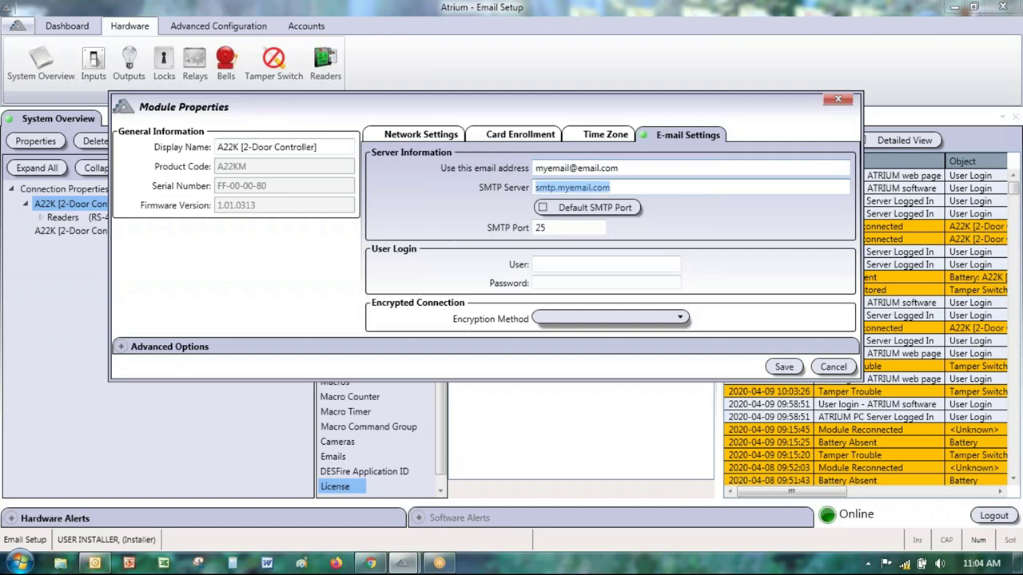
{"action": "type", "text": "smtp"}
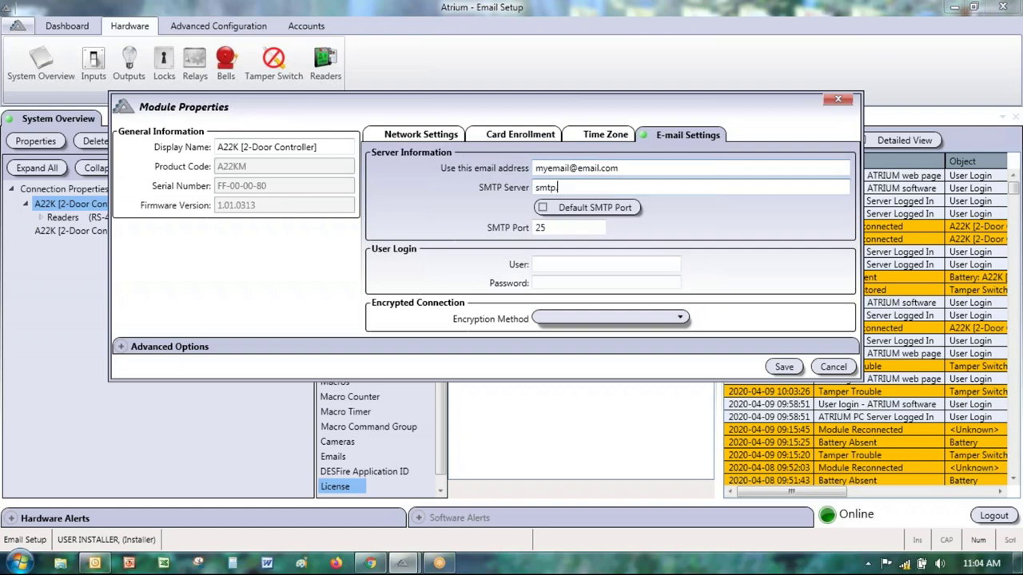
{"action": "type", "text": ".gmail.com"}
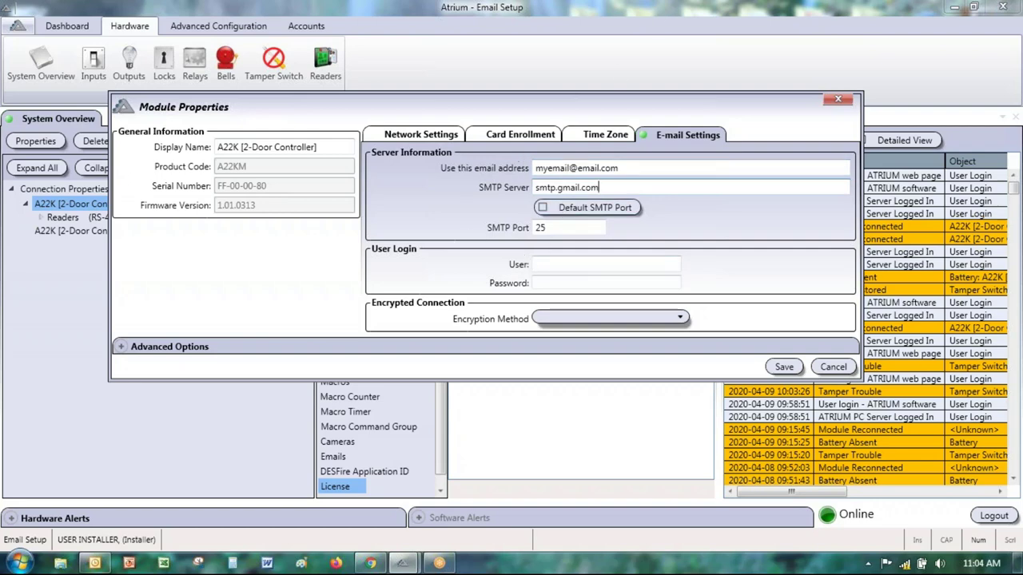
{"action": "key", "text": "ctrl+a"}
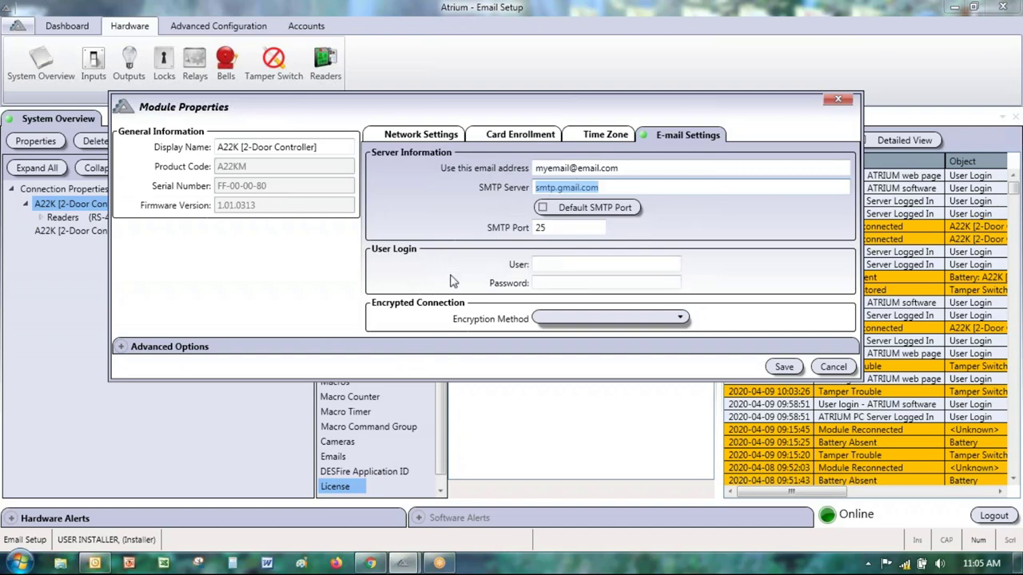
Step: Set the Encryption Method to SSL/TLS, changing the SMTP Port to 465
{"action": "left_click", "coordinate": [572, 321]}
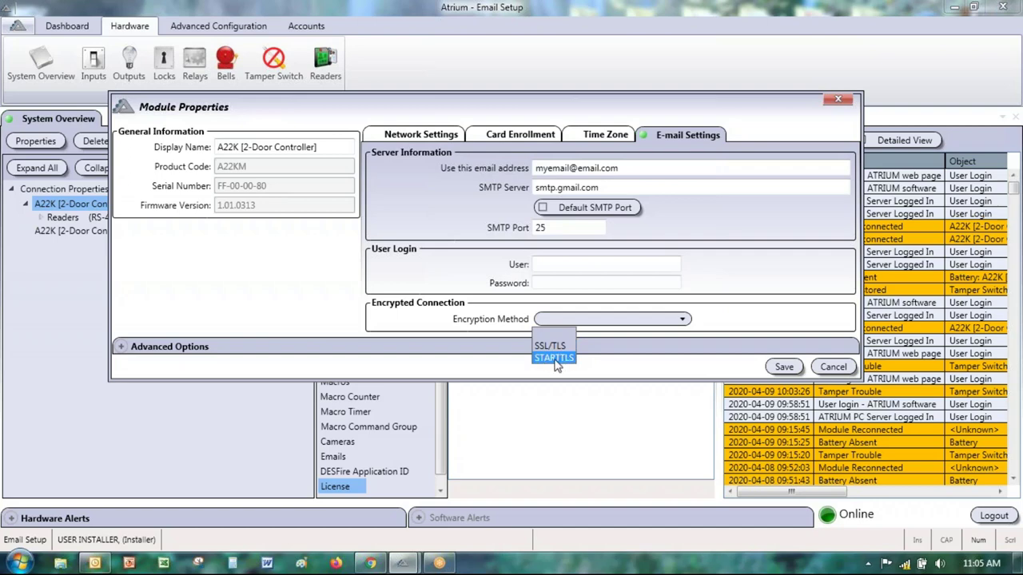
{"action": "left_click", "coordinate": [556, 358]}
{"action": "left_click", "coordinate": [580, 319]}
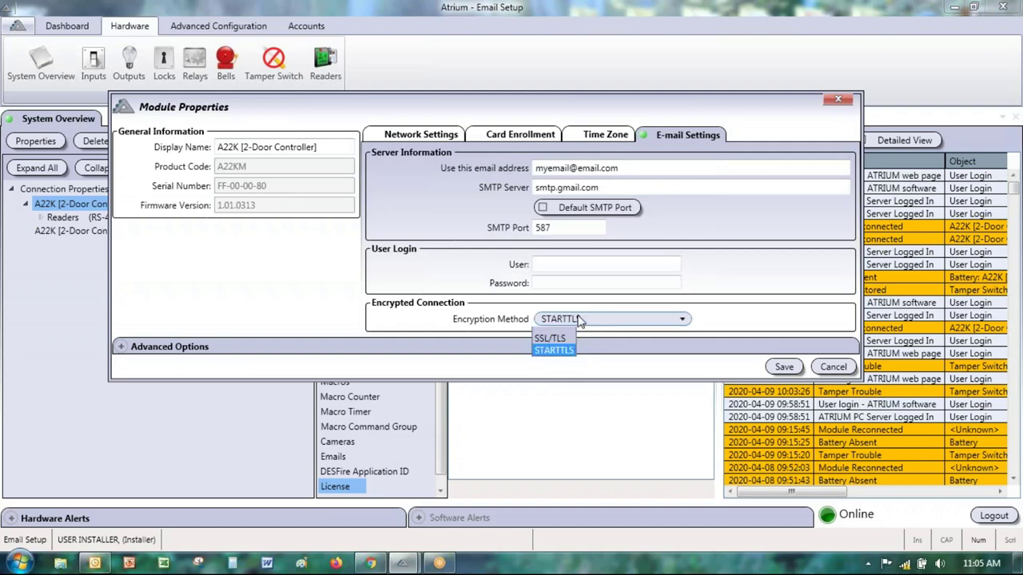
{"action": "left_click", "coordinate": [564, 348]}
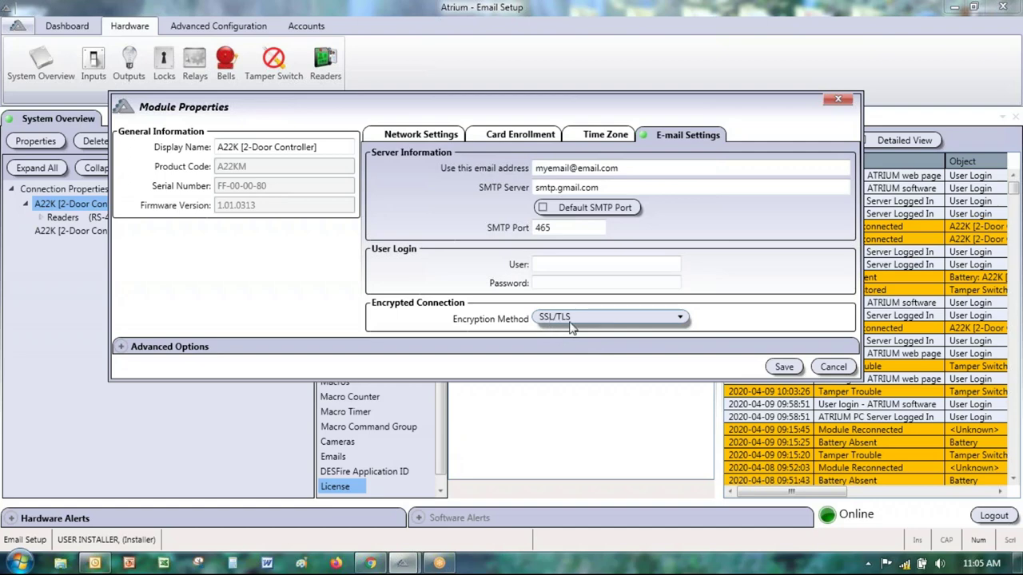
{"action": "left_click", "coordinate": [570, 321]}
{"action": "left_click", "coordinate": [572, 320]}
Step: Try saving the settings, get the Invalid e-Mail settings warning, and select the User field
{"action": "left_click_drag", "start_coordinate": [317, 108], "coordinate": [501, 115]}
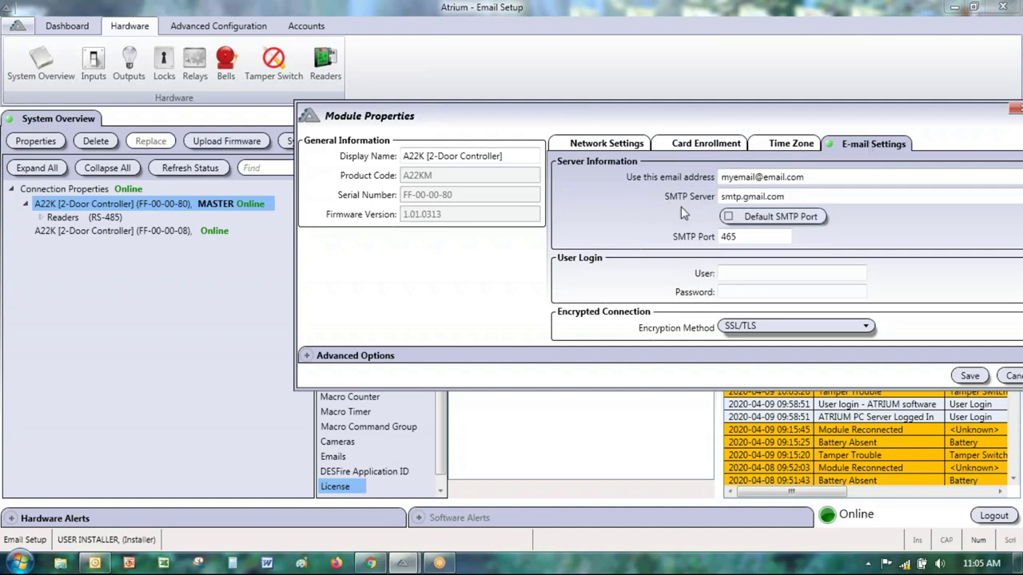
{"action": "left_click_drag", "start_coordinate": [763, 112], "coordinate": [637, 73]}
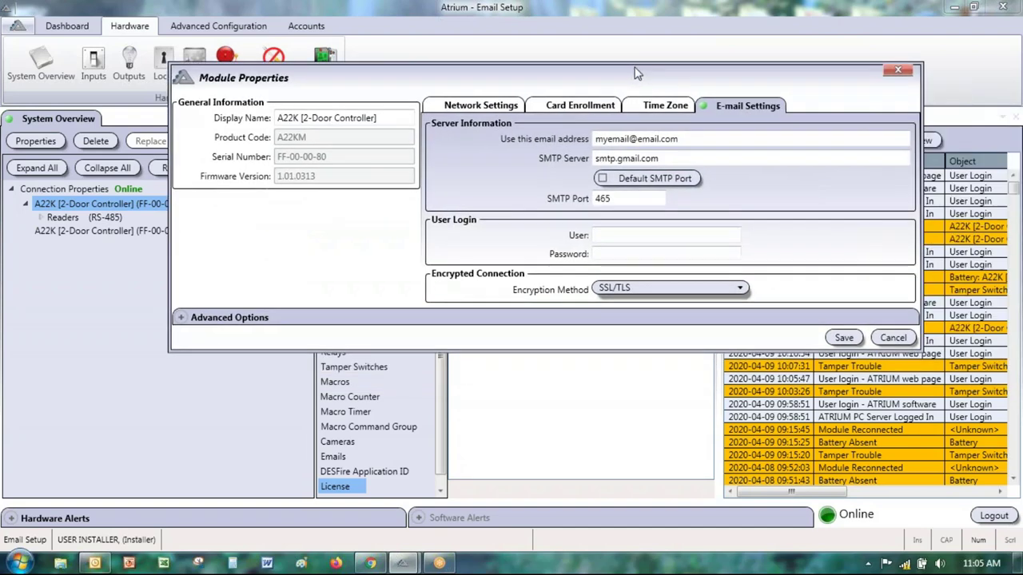
{"action": "left_click", "coordinate": [844, 337]}
{"action": "left_click", "coordinate": [620, 237]}
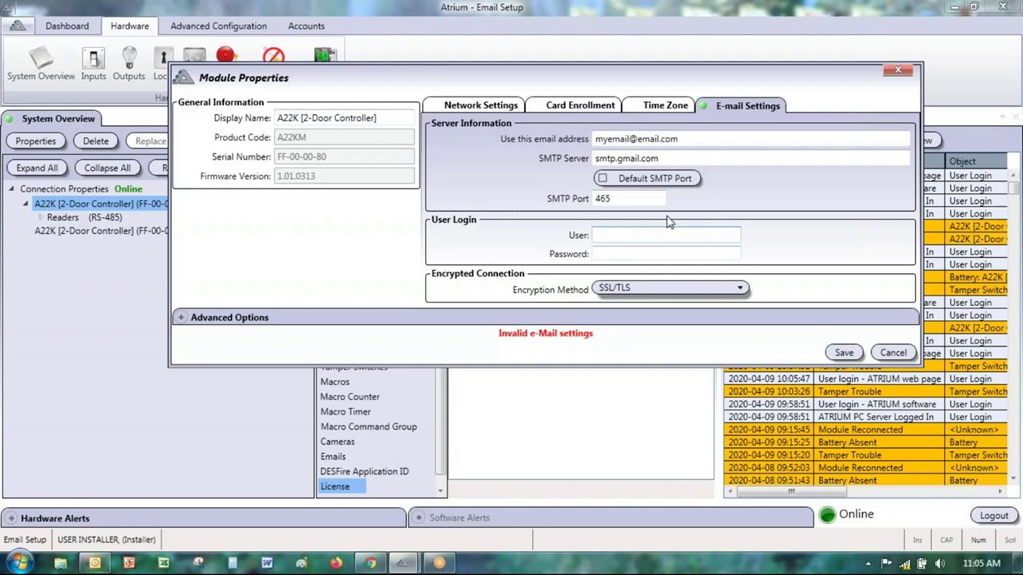
Step: Enter the SMTP login user name and password, then save the e-mail settings
{"action": "type", "text": "myemail.com"}
{"action": "key", "text": "Tab"}
{"action": "type", "text": "*****"}
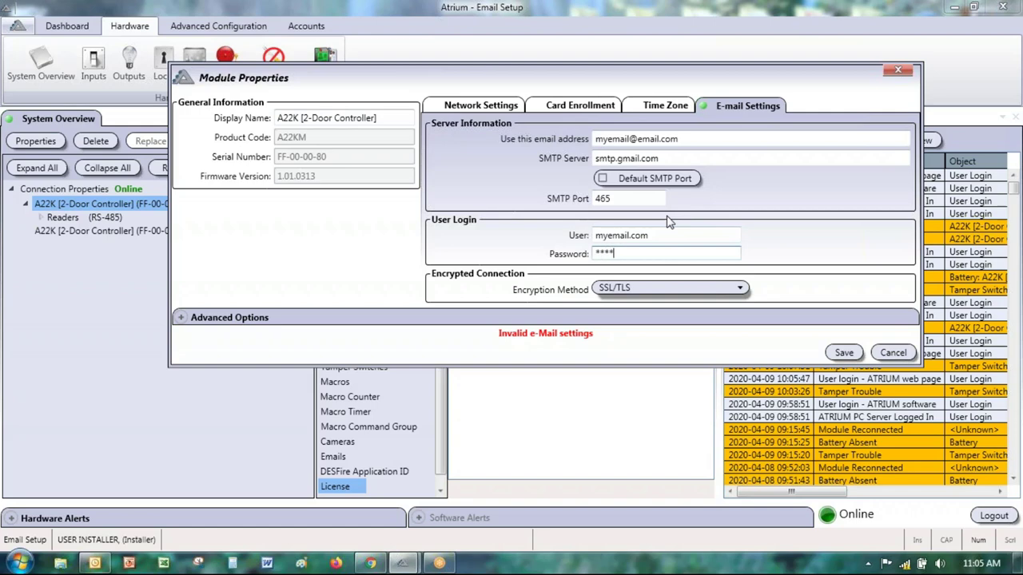
{"action": "left_click", "coordinate": [847, 356]}
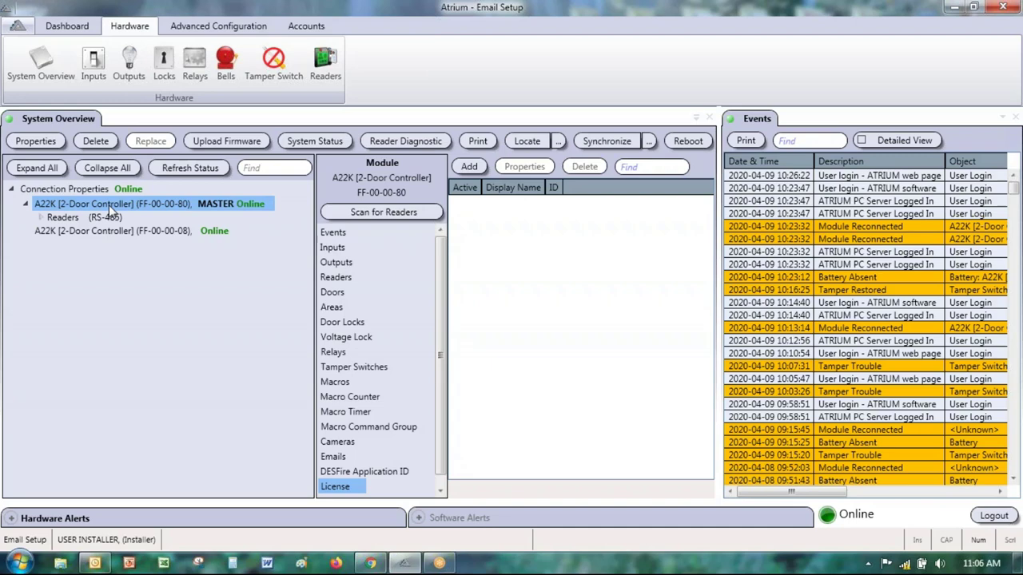
Step: Open controller FF-00-00-08's properties and review its empty E-mail Settings
{"action": "left_click", "coordinate": [62, 236]}
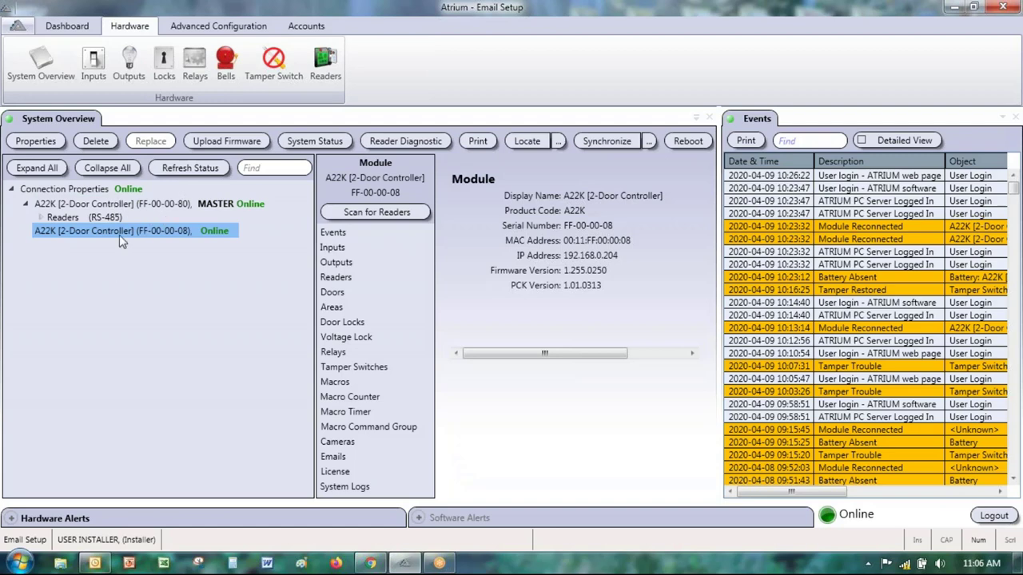
{"action": "double_click", "coordinate": [112, 232]}
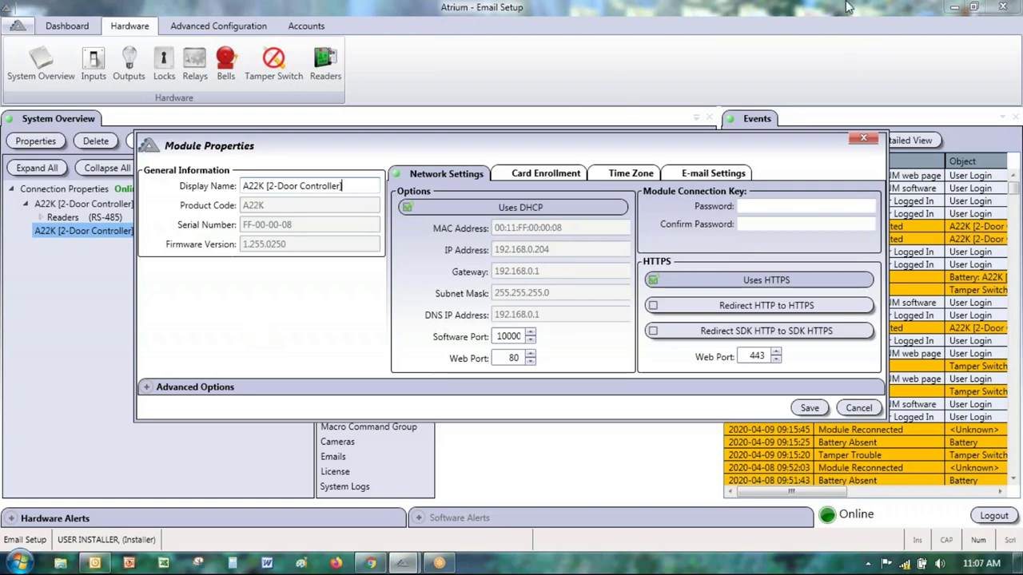
{"action": "left_click", "coordinate": [709, 176]}
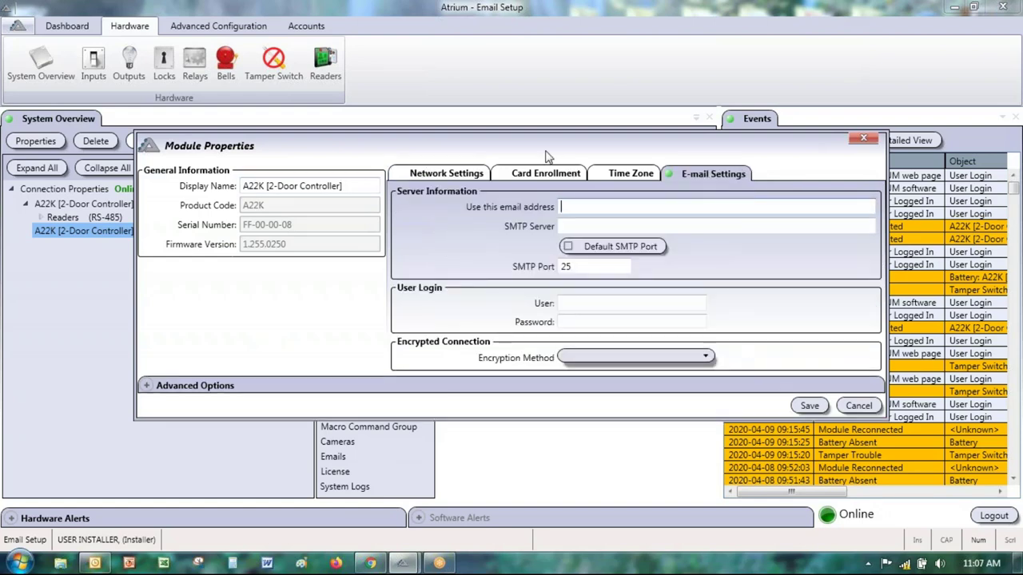
{"action": "left_click_drag", "start_coordinate": [545, 151], "coordinate": [583, 104]}
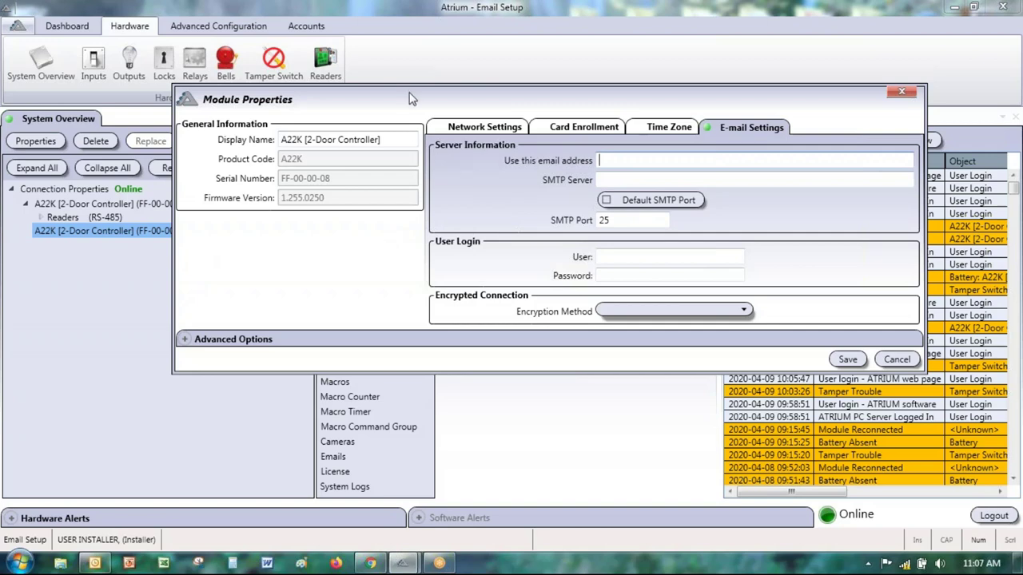
{"action": "left_click_drag", "start_coordinate": [413, 99], "coordinate": [653, 110]}
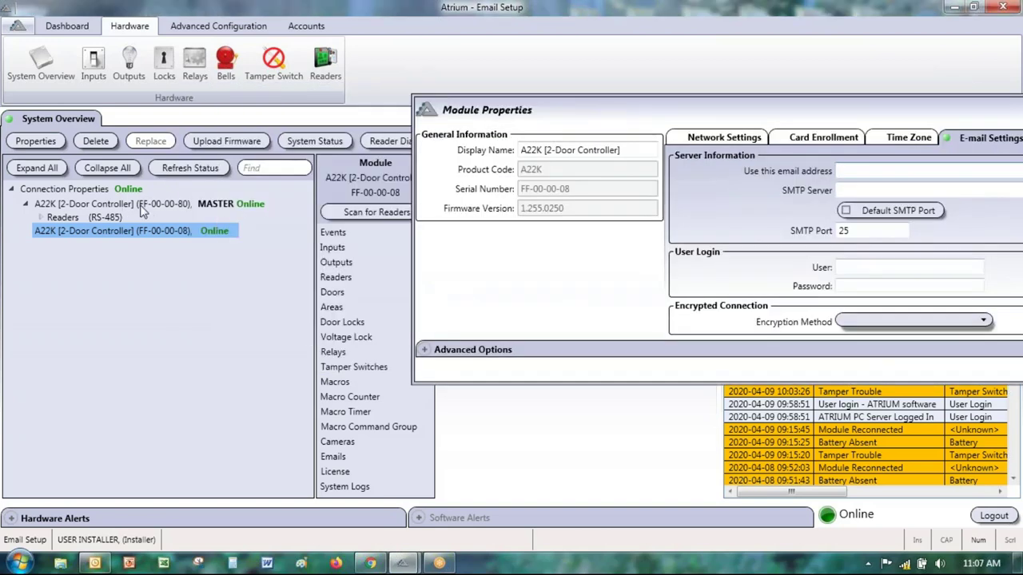
Step: Select the master controller FF-00-00-80 and close Module Properties
{"action": "left_click", "coordinate": [158, 205]}
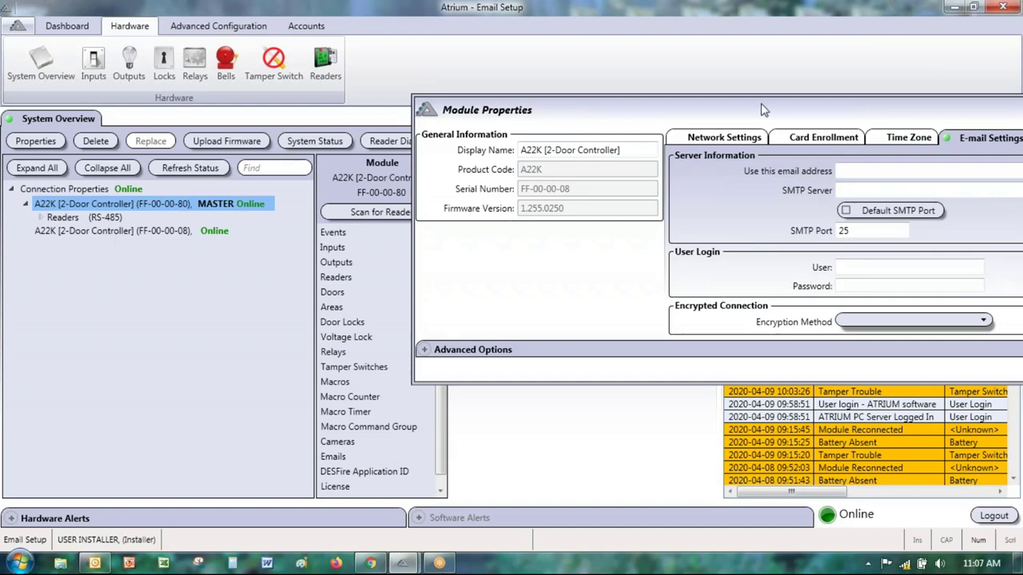
{"action": "left_click_drag", "start_coordinate": [763, 104], "coordinate": [645, 96]}
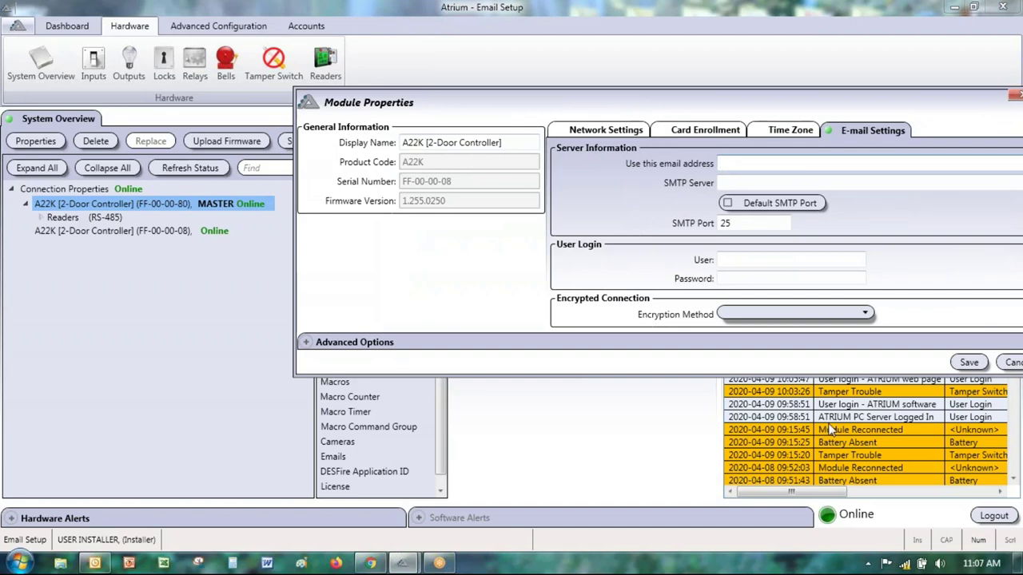
{"action": "left_click_drag", "start_coordinate": [787, 98], "coordinate": [668, 74]}
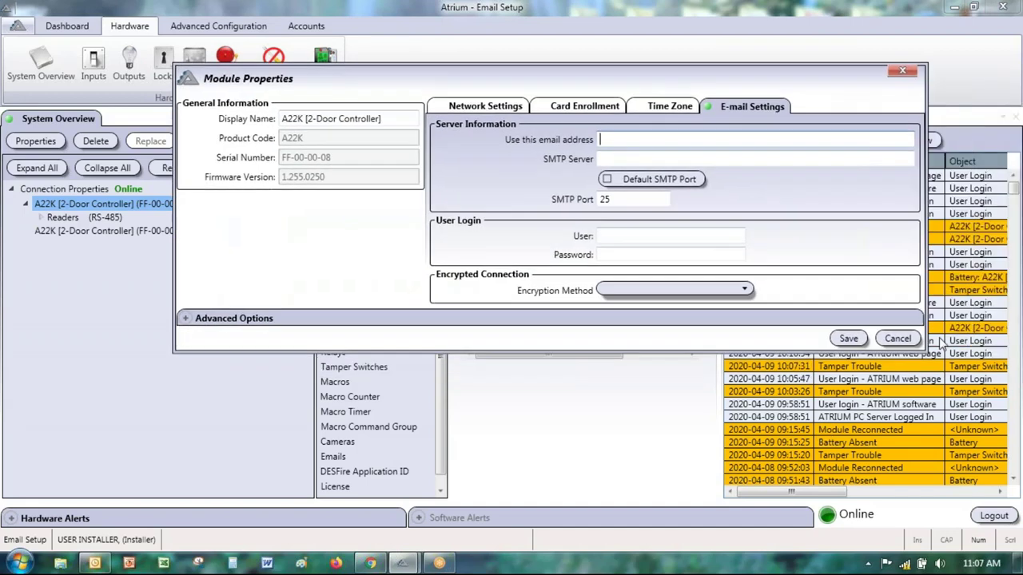
{"action": "left_click", "coordinate": [896, 338]}
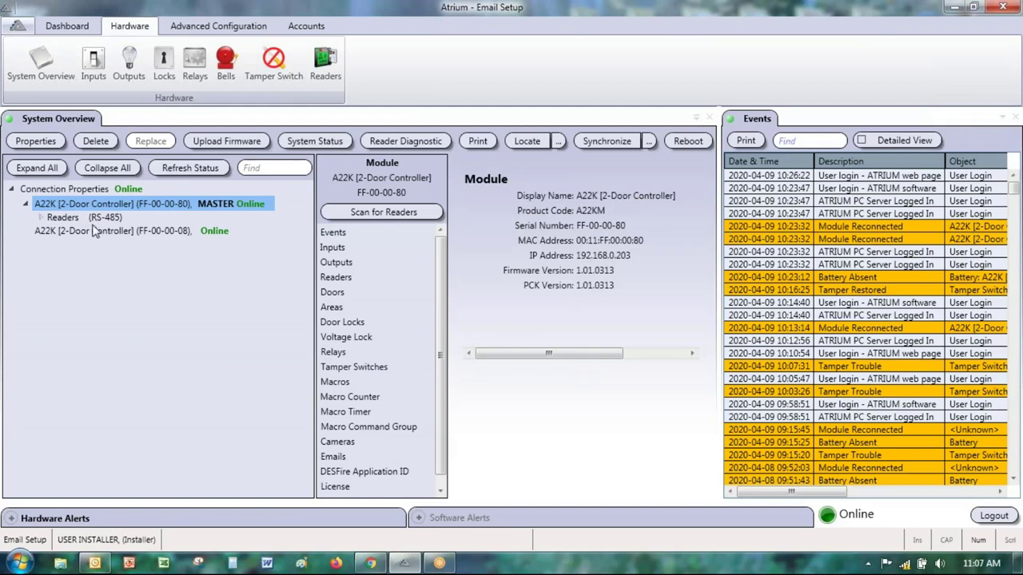
Step: Show the master controller FF-00-00-80's Emails list and add a new e-mail notification
{"action": "left_click", "coordinate": [97, 232]}
{"action": "left_click", "coordinate": [111, 205]}
{"action": "left_click", "coordinate": [332, 457]}
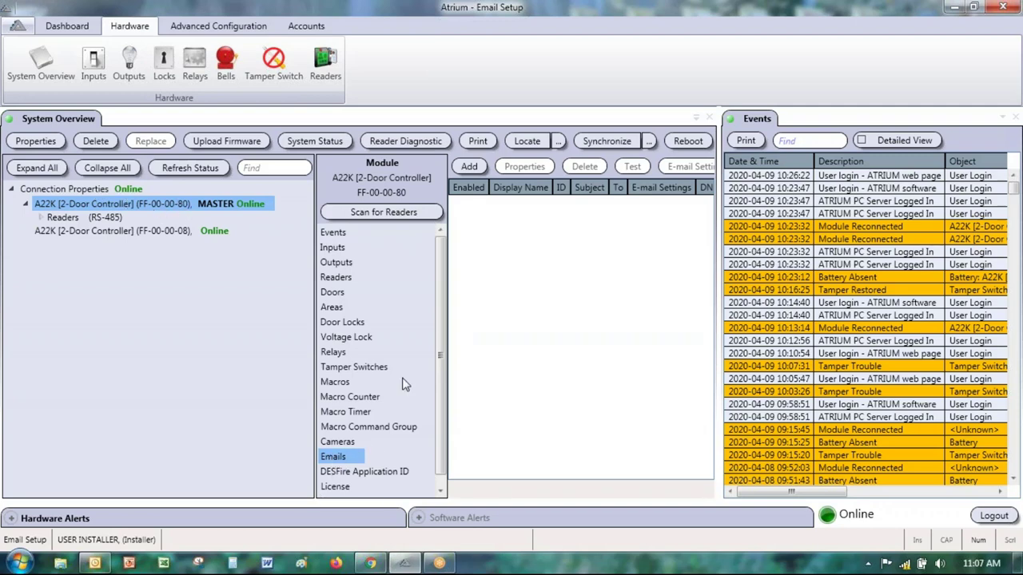
{"action": "left_click", "coordinate": [470, 167]}
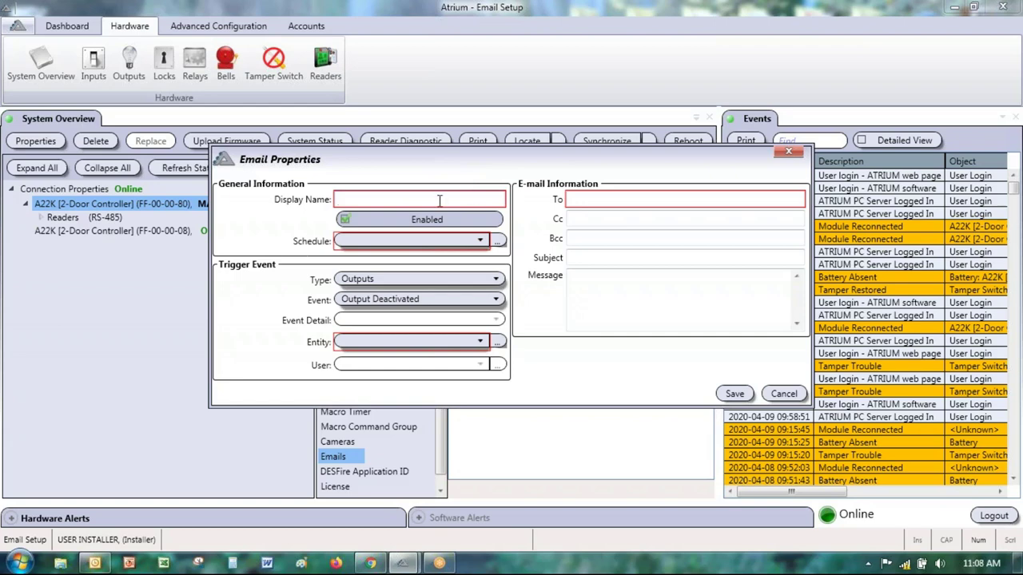
Step: Enter 'Door Forced' as the new e-mail's display name
{"action": "type", "text": "Door "}
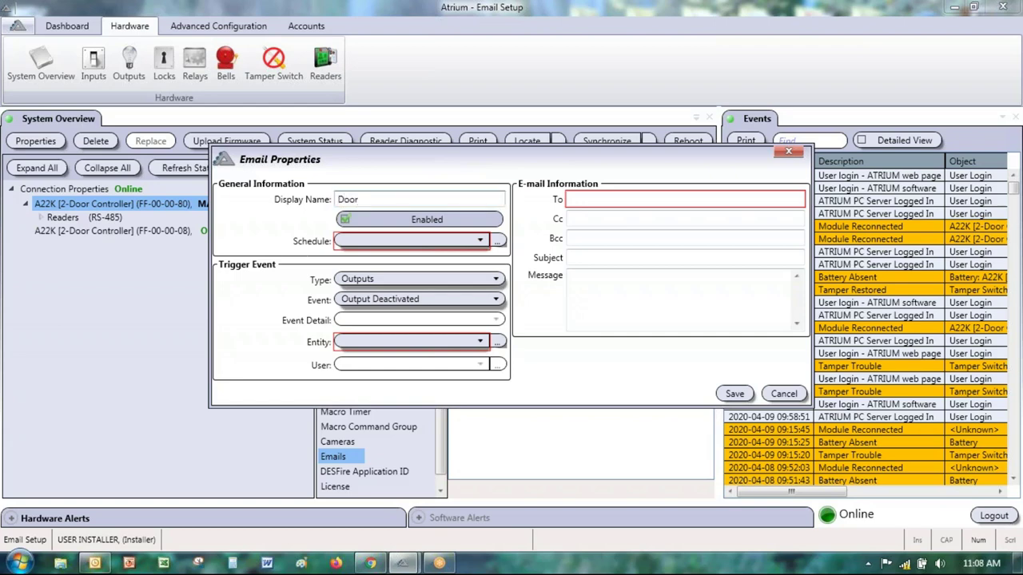
{"action": "type", "text": "Forced"}
{"action": "left_click_drag", "start_coordinate": [399, 200], "coordinate": [225, 203]}
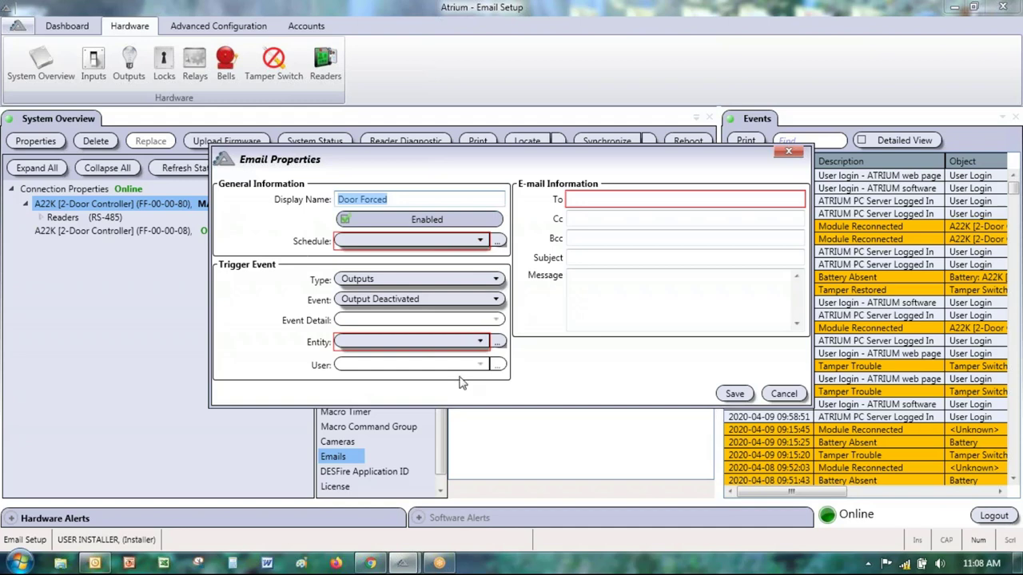
Step: Set the notification's schedule to Schedule Always, after briefly trying Schedule 8H-17H
{"action": "left_click", "coordinate": [376, 244]}
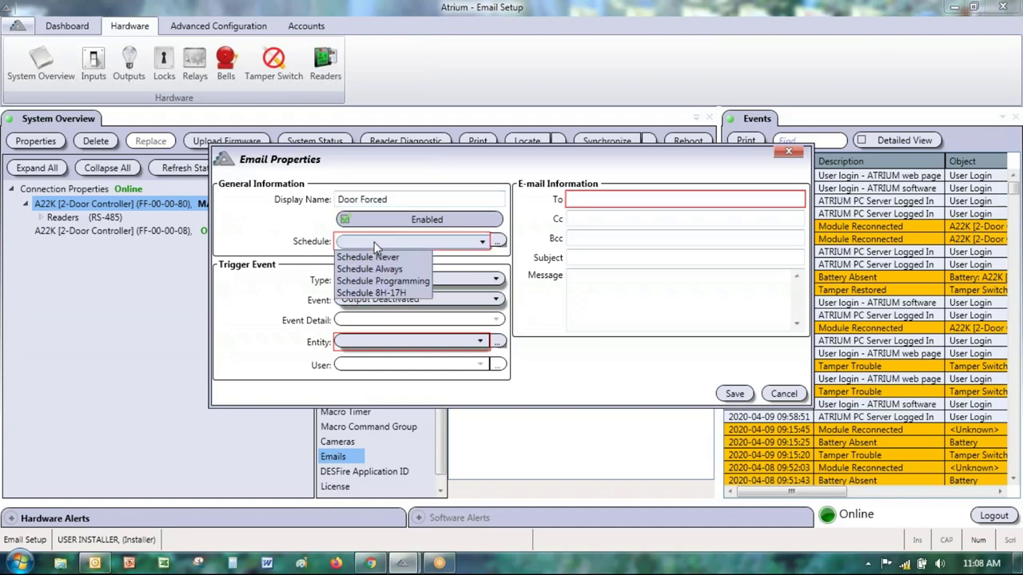
{"action": "left_click", "coordinate": [408, 271]}
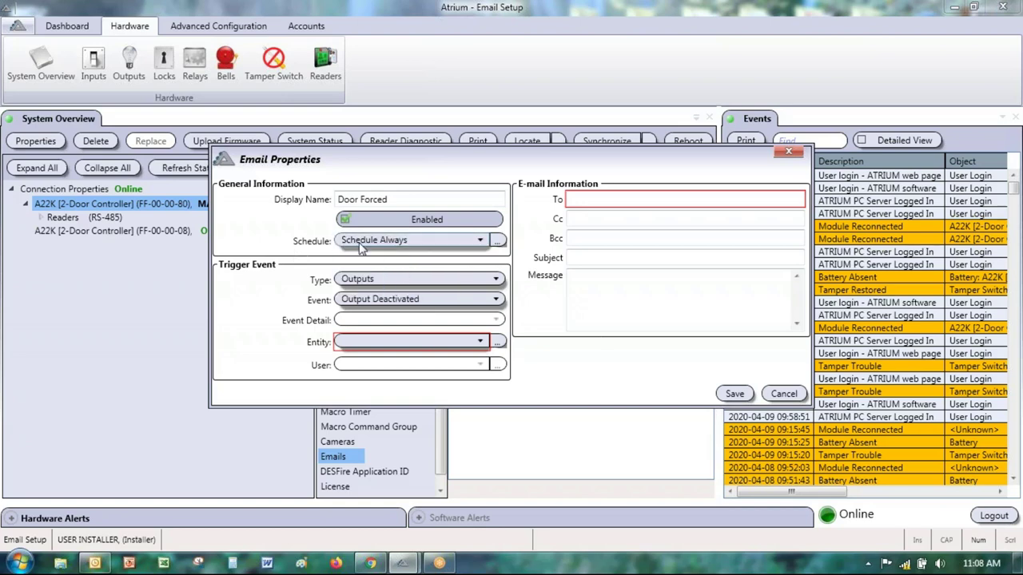
{"action": "left_click", "coordinate": [422, 243]}
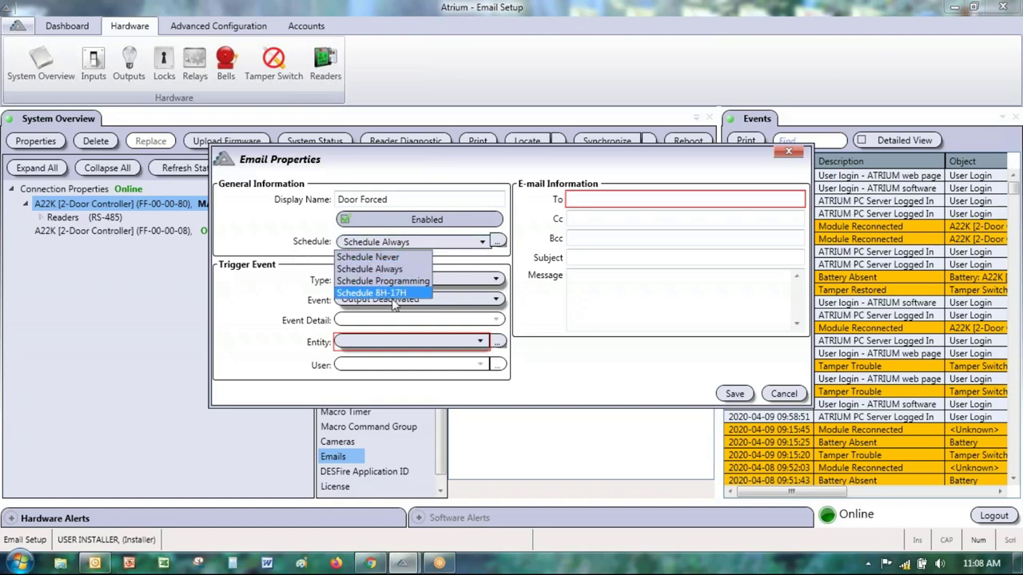
{"action": "left_click", "coordinate": [324, 248]}
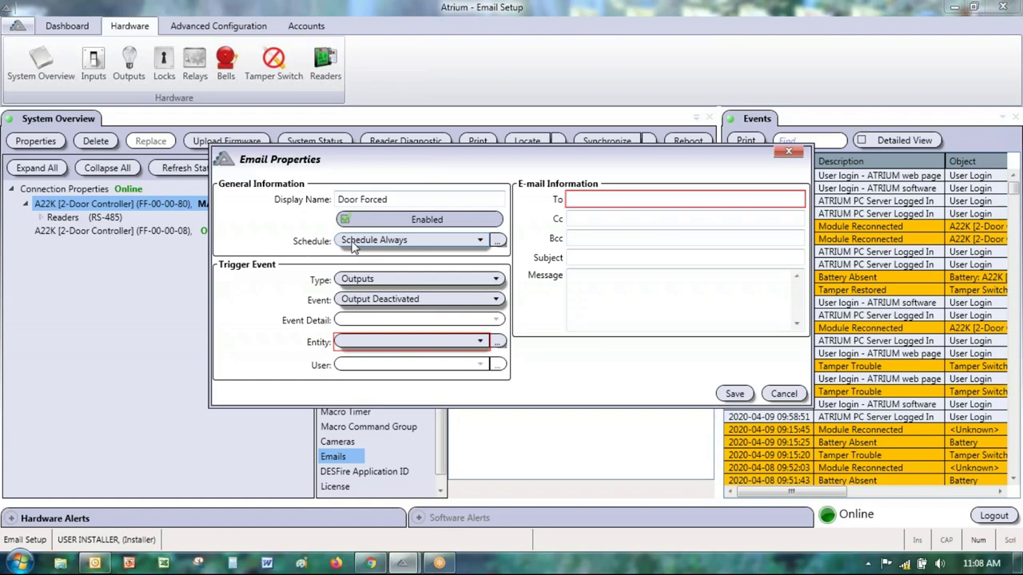
{"action": "left_click", "coordinate": [354, 244]}
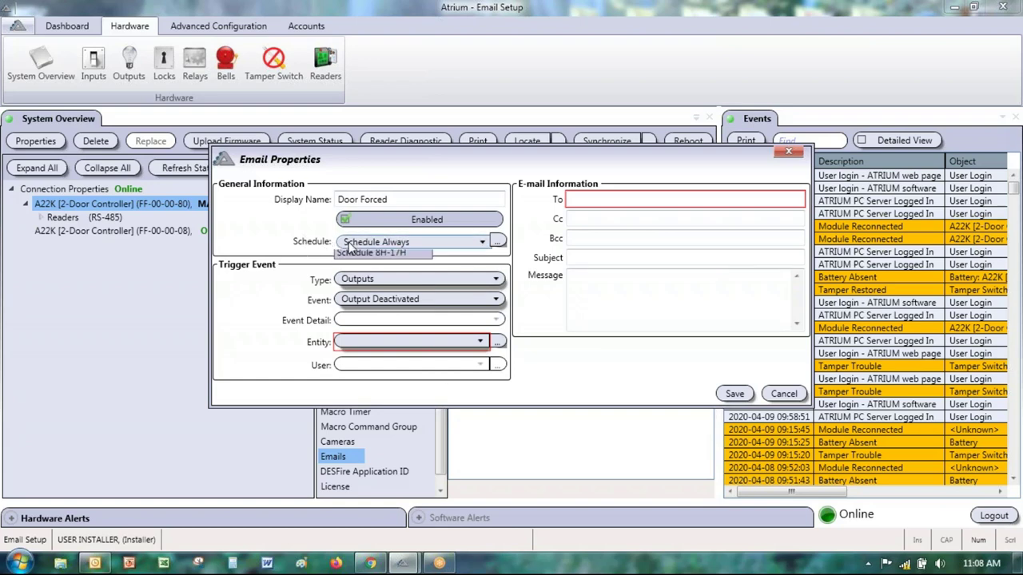
{"action": "left_click", "coordinate": [372, 292]}
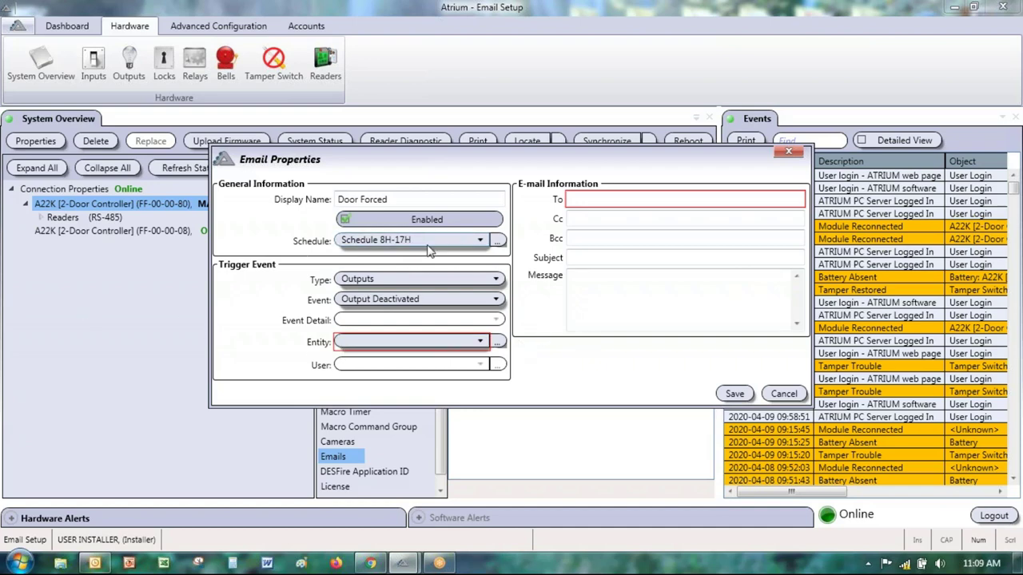
{"action": "left_click", "coordinate": [372, 243]}
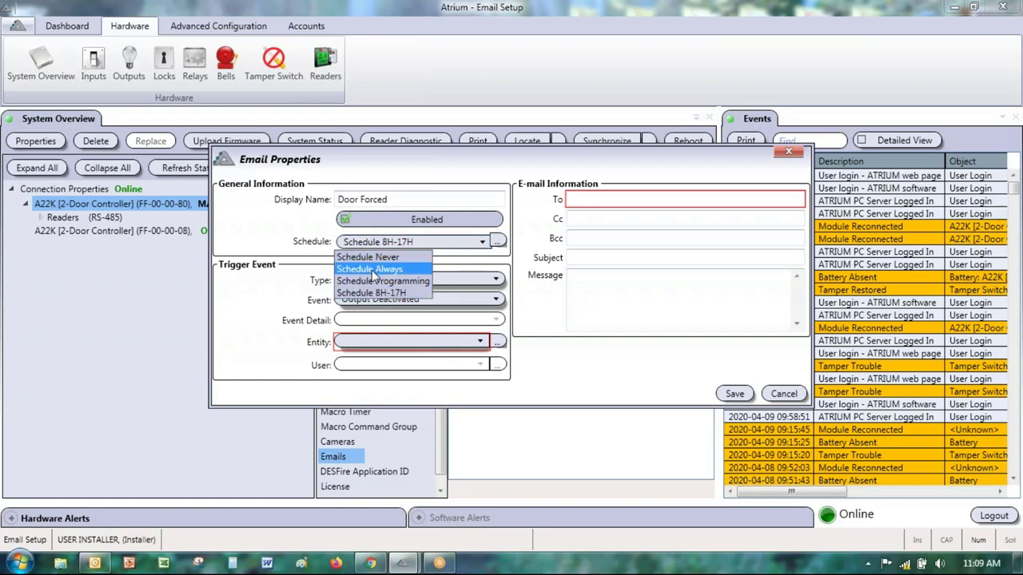
{"action": "left_click", "coordinate": [372, 270]}
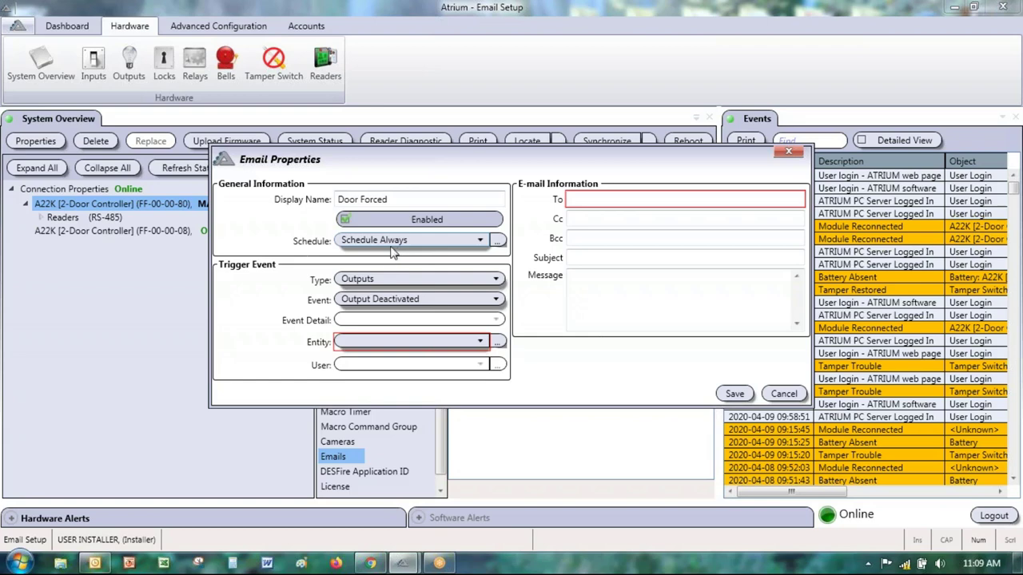
{"action": "left_click", "coordinate": [349, 242]}
{"action": "left_click", "coordinate": [312, 237]}
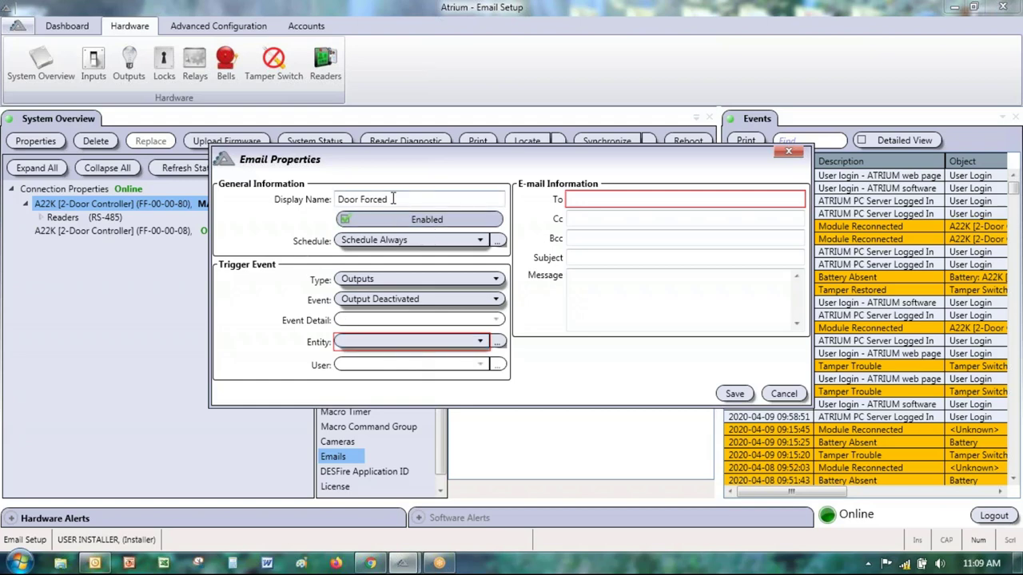
Step: Set the e-mail trigger to type Doors with event Door Forced
{"action": "left_click_drag", "start_coordinate": [392, 199], "coordinate": [299, 202]}
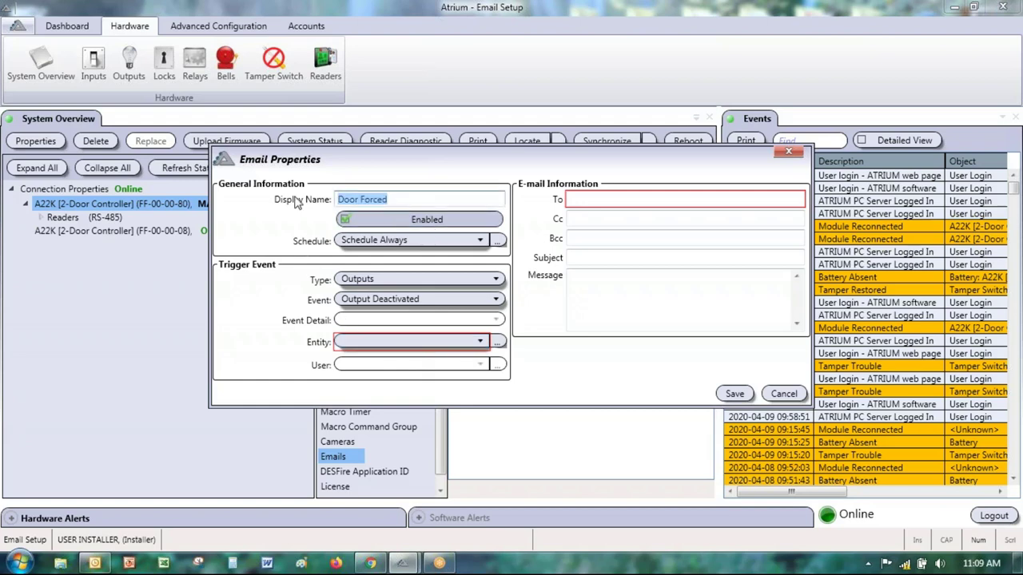
{"action": "left_click", "coordinate": [393, 281]}
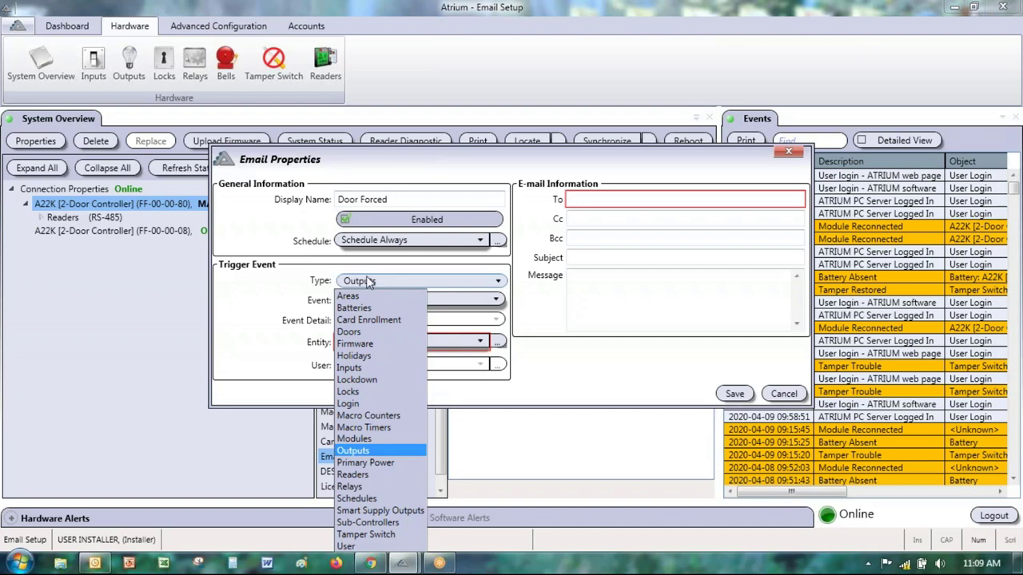
{"action": "left_click", "coordinate": [352, 332]}
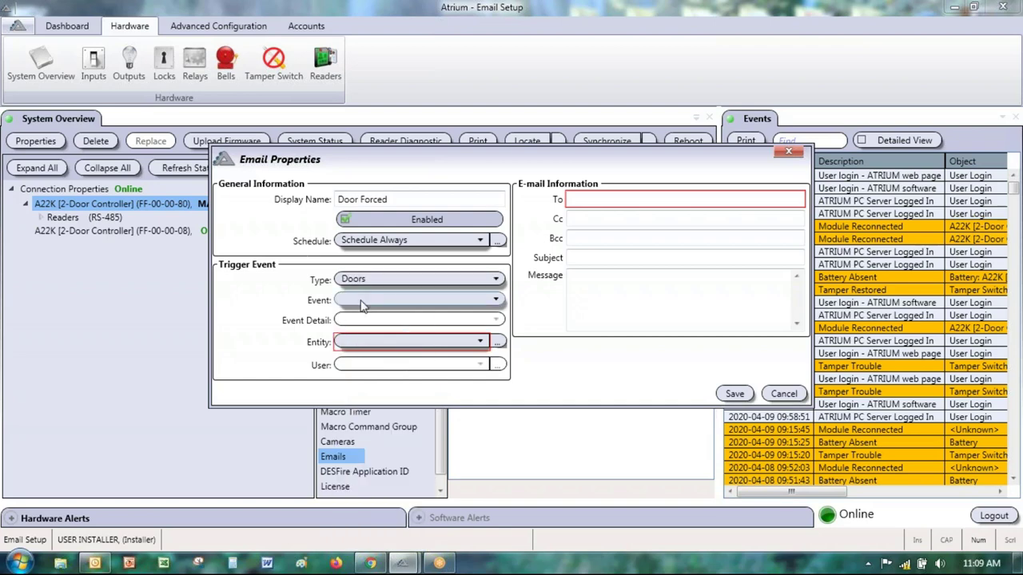
{"action": "left_click", "coordinate": [364, 303]}
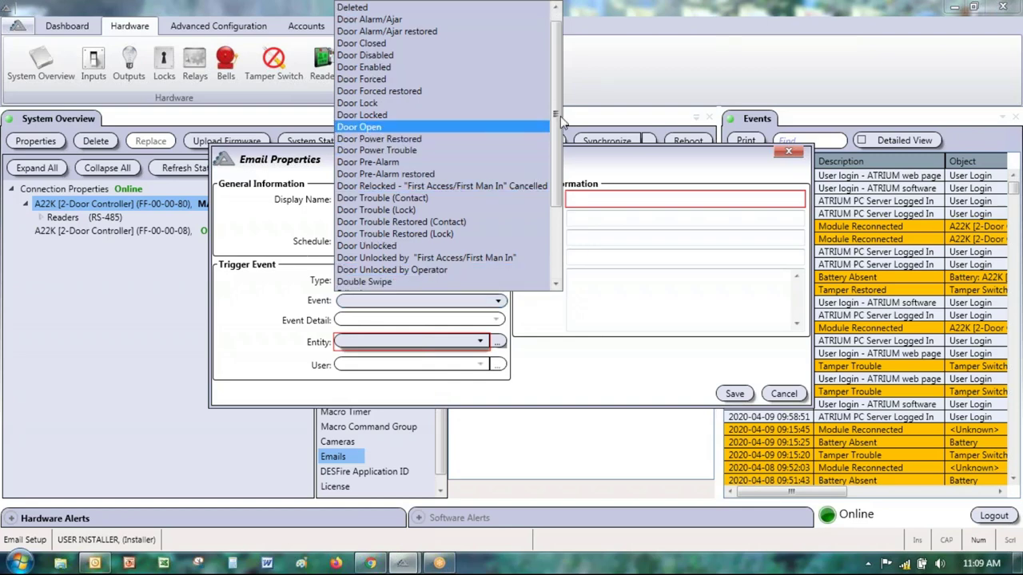
{"action": "scroll", "coordinate": [558, 48], "scroll_direction": "up", "scroll_amount": 1}
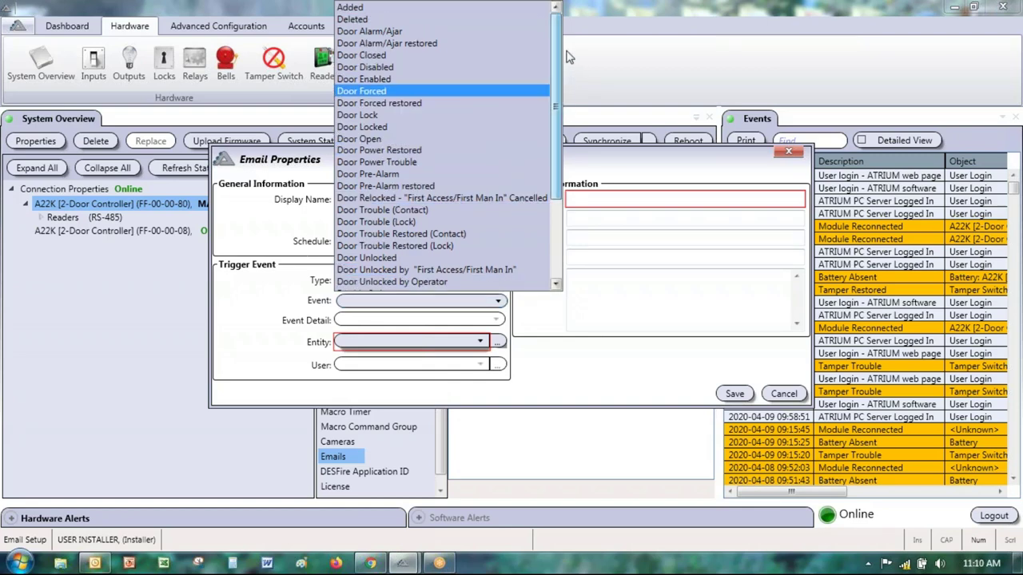
{"action": "left_click_drag", "start_coordinate": [560, 46], "coordinate": [562, 183]}
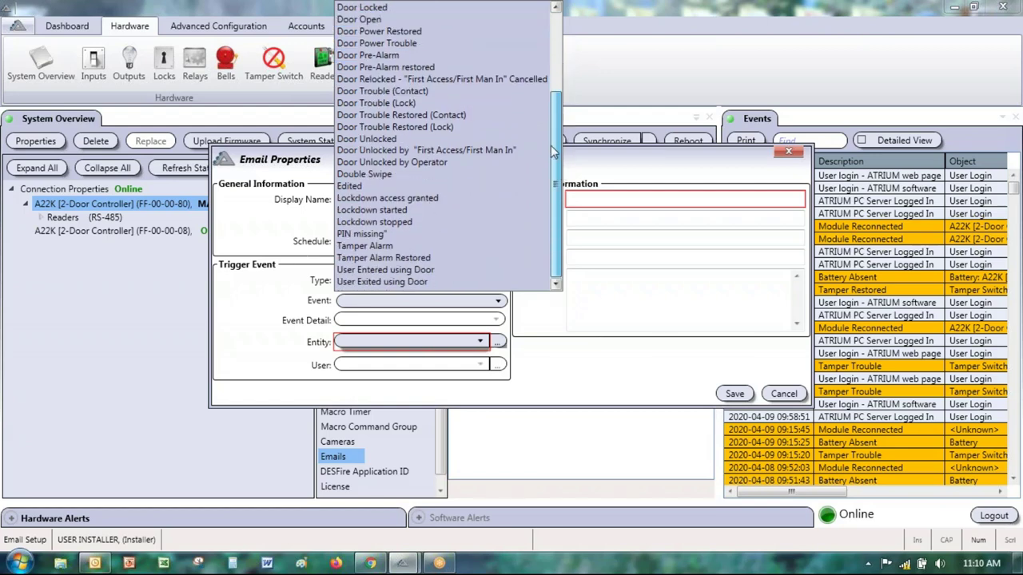
{"action": "left_click_drag", "start_coordinate": [550, 145], "coordinate": [572, 37]}
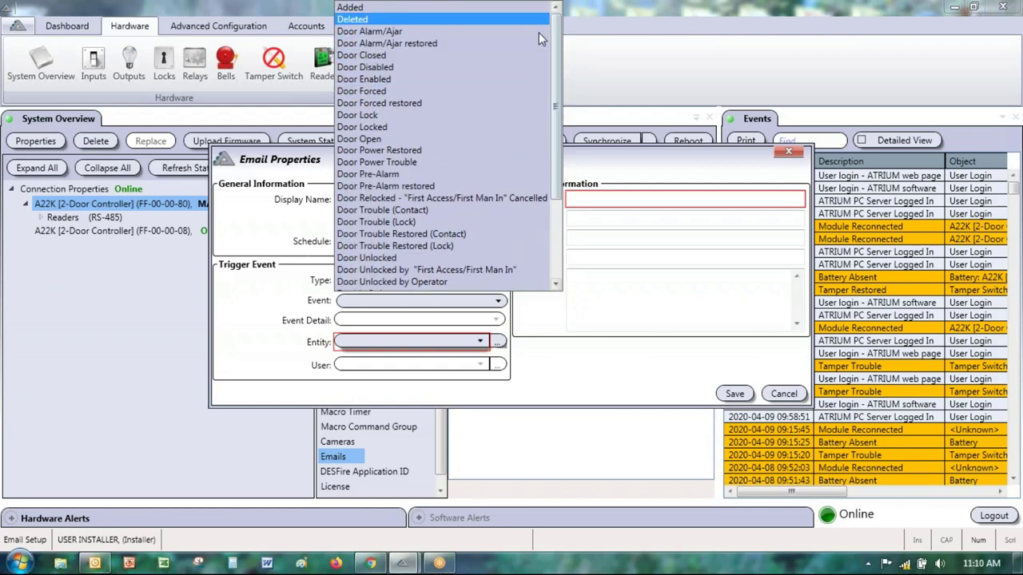
{"action": "left_click", "coordinate": [368, 93]}
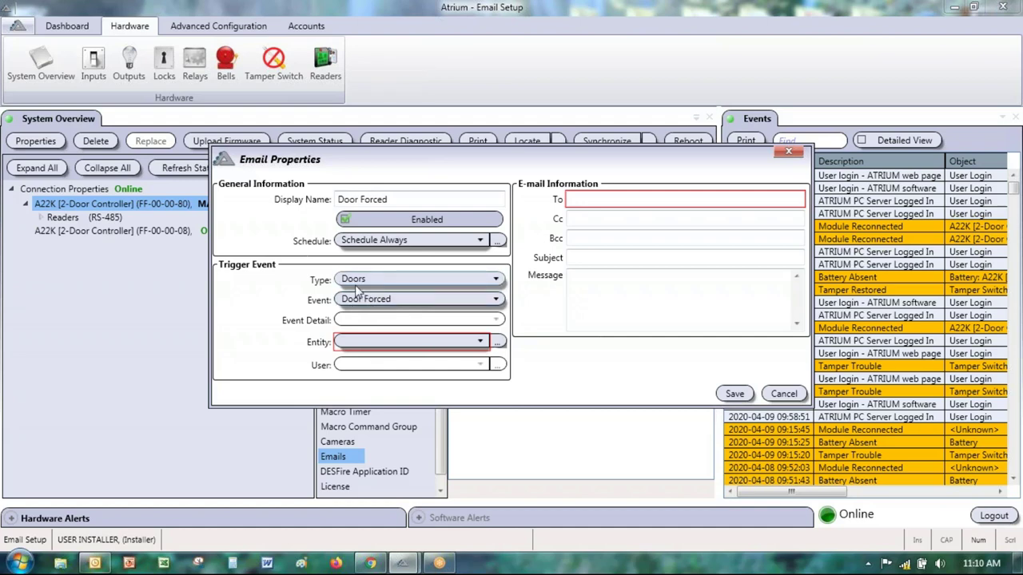
{"action": "left_click", "coordinate": [394, 342]}
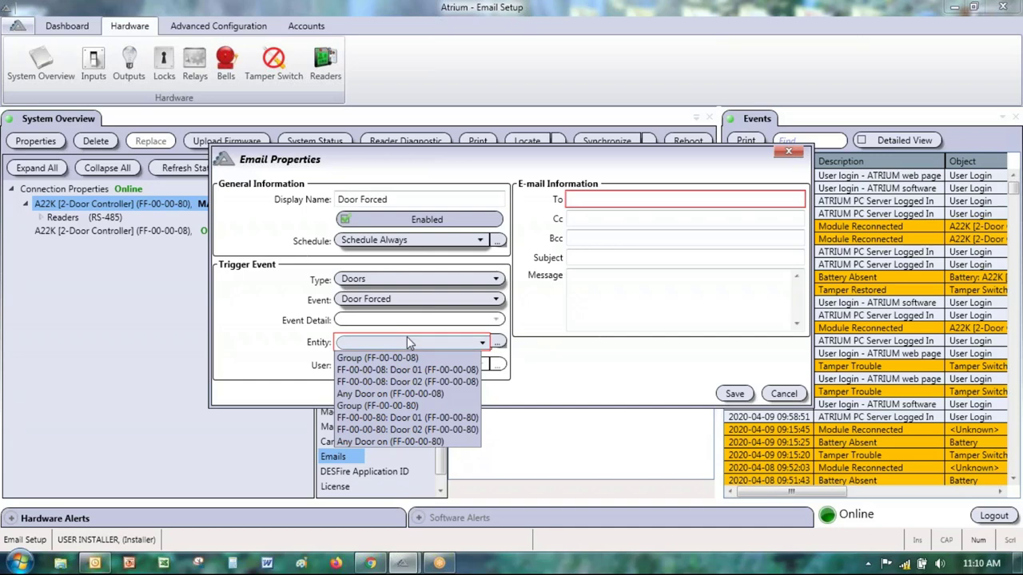
Step: Target the trigger at entity Group (FF-00-00-08), from Door 01 to Door 02
{"action": "key", "text": "Up"}
{"action": "key", "text": "Up"}
{"action": "key", "text": "Up"}
{"action": "key", "text": "Up"}
{"action": "key", "text": "Up"}
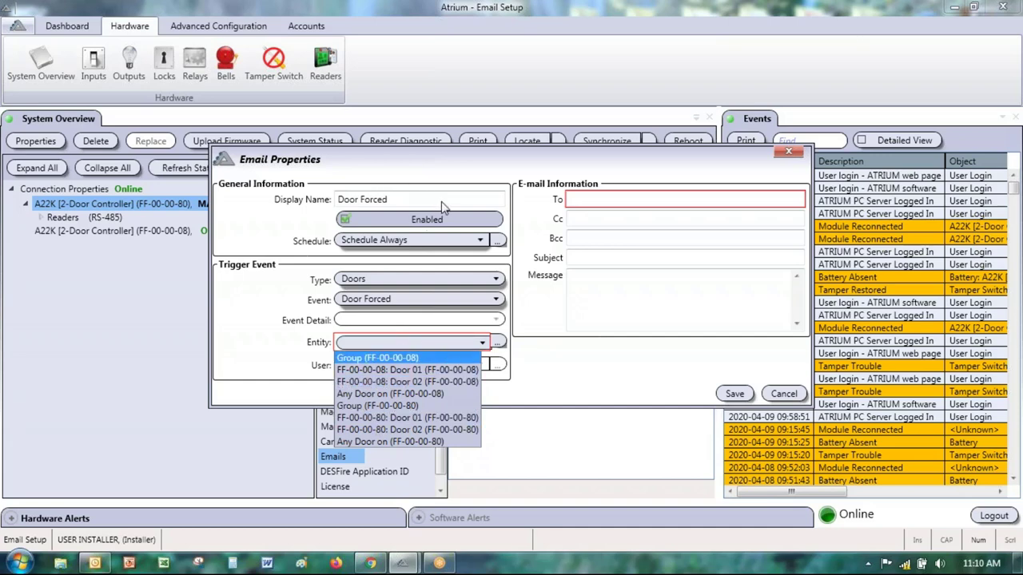
{"action": "left_click_drag", "start_coordinate": [429, 159], "coordinate": [548, 149]}
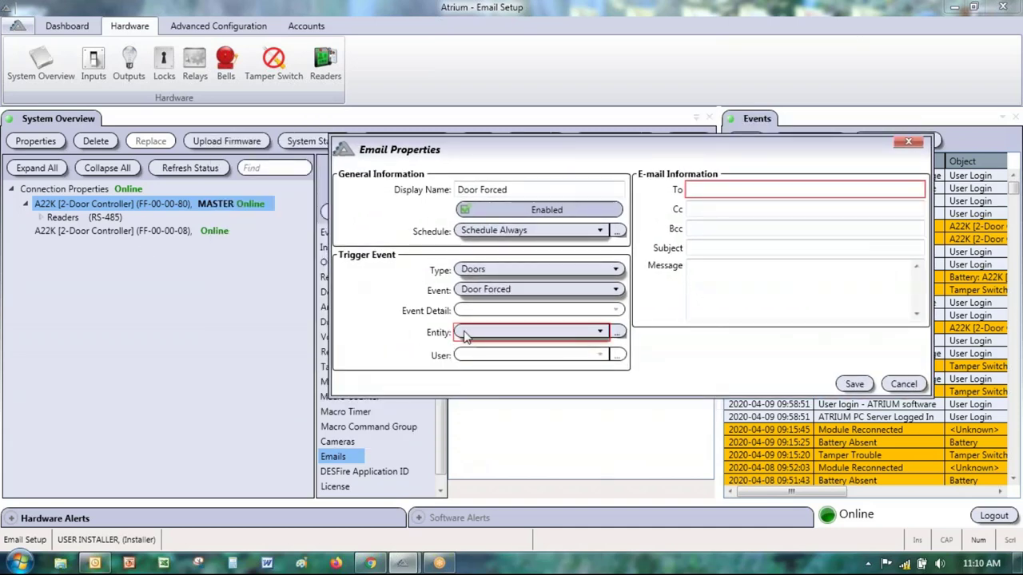
{"action": "left_click", "coordinate": [551, 333]}
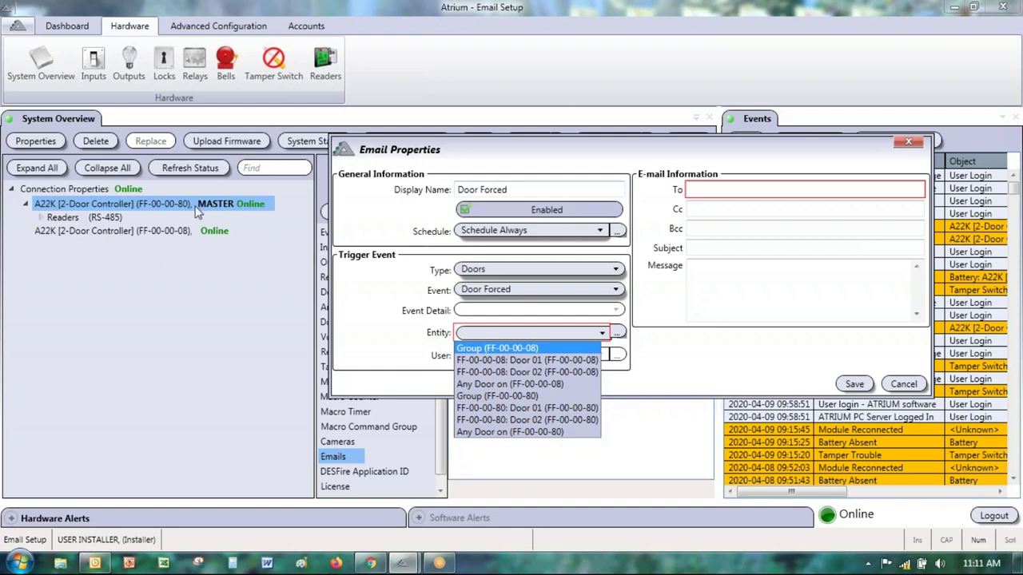
{"action": "left_click", "coordinate": [477, 349]}
{"action": "left_click", "coordinate": [470, 355]}
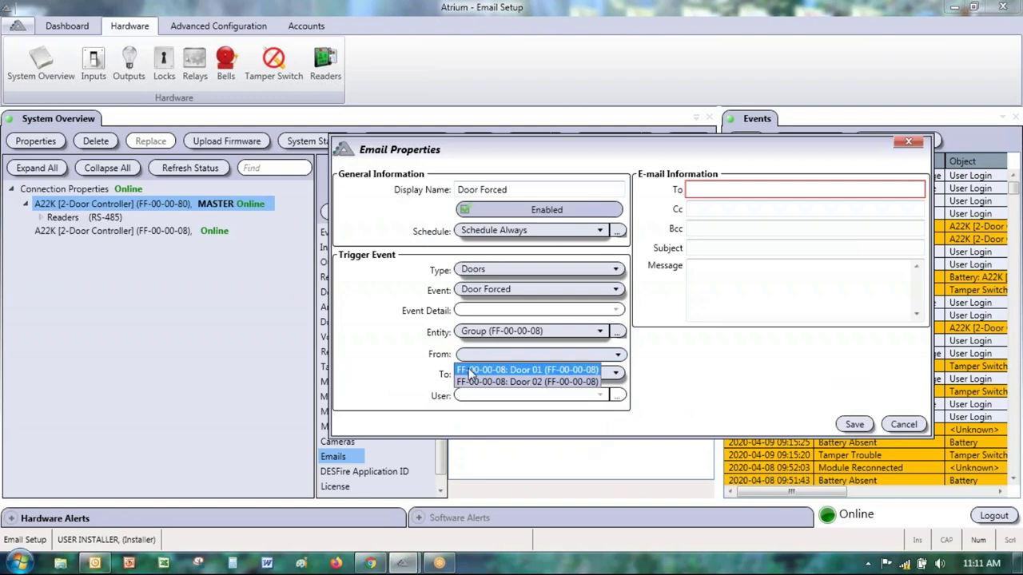
{"action": "left_click", "coordinate": [467, 372]}
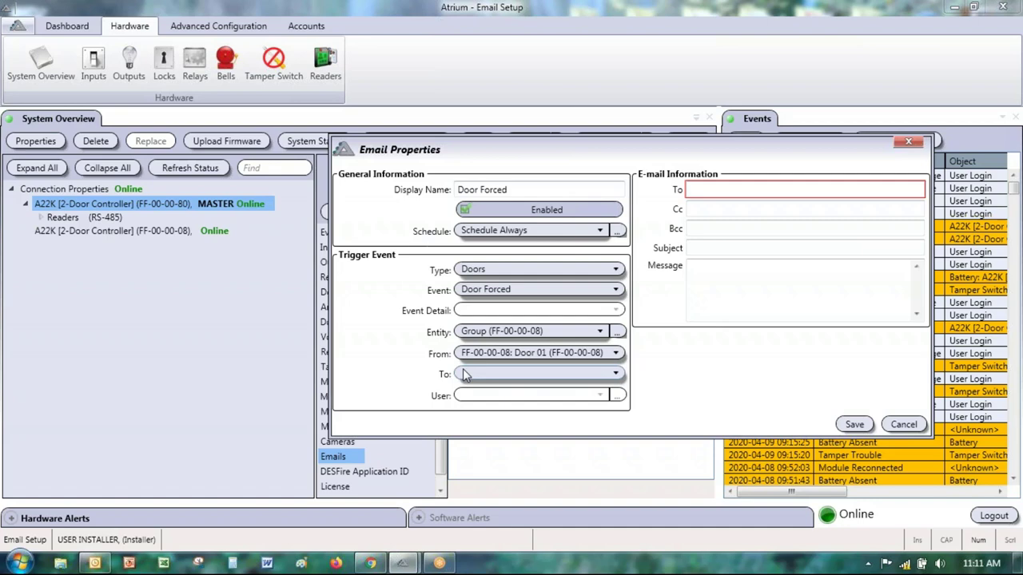
{"action": "left_click", "coordinate": [483, 355]}
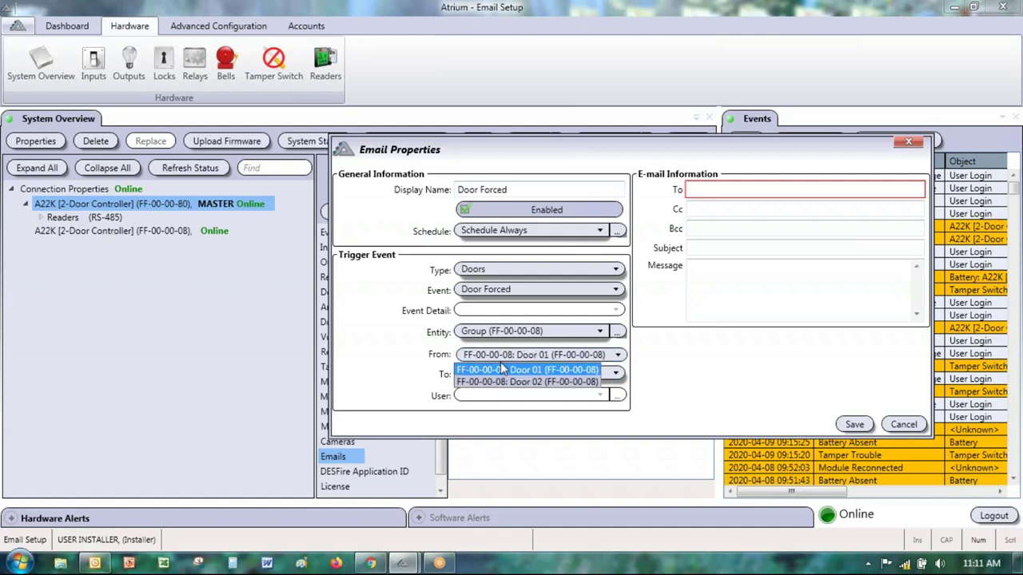
{"action": "left_click", "coordinate": [483, 359]}
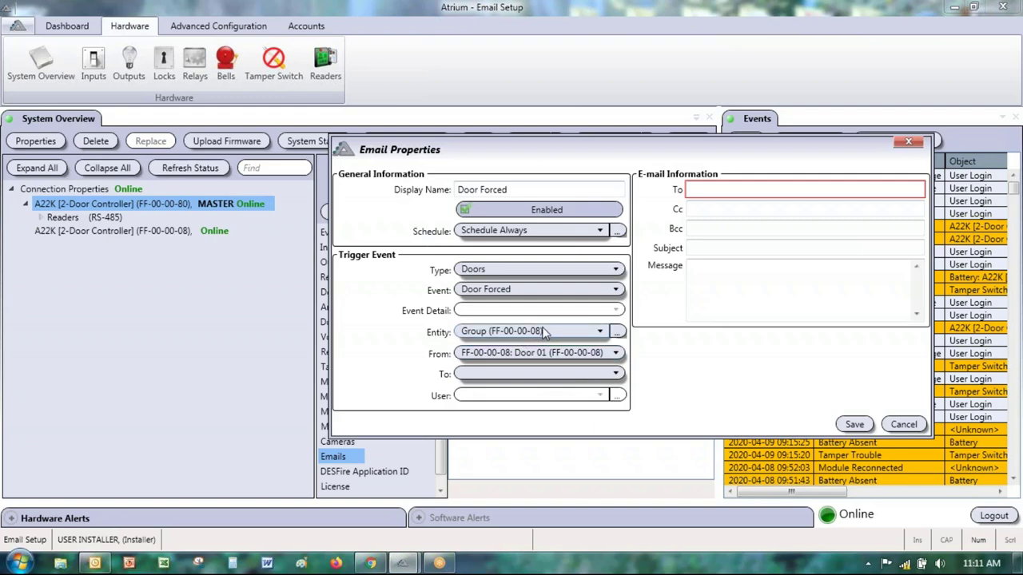
{"action": "left_click", "coordinate": [499, 373]}
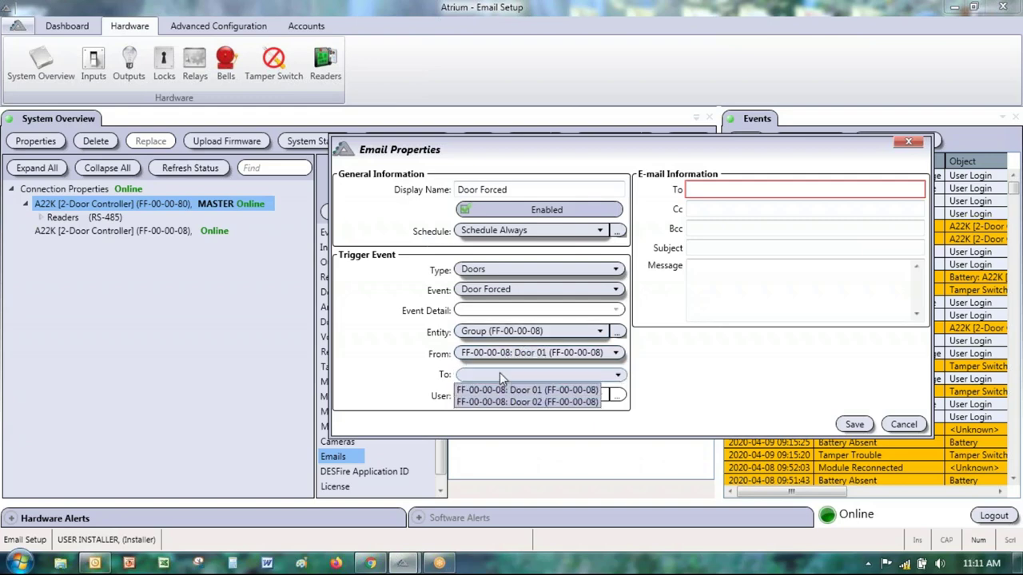
{"action": "left_click", "coordinate": [505, 403]}
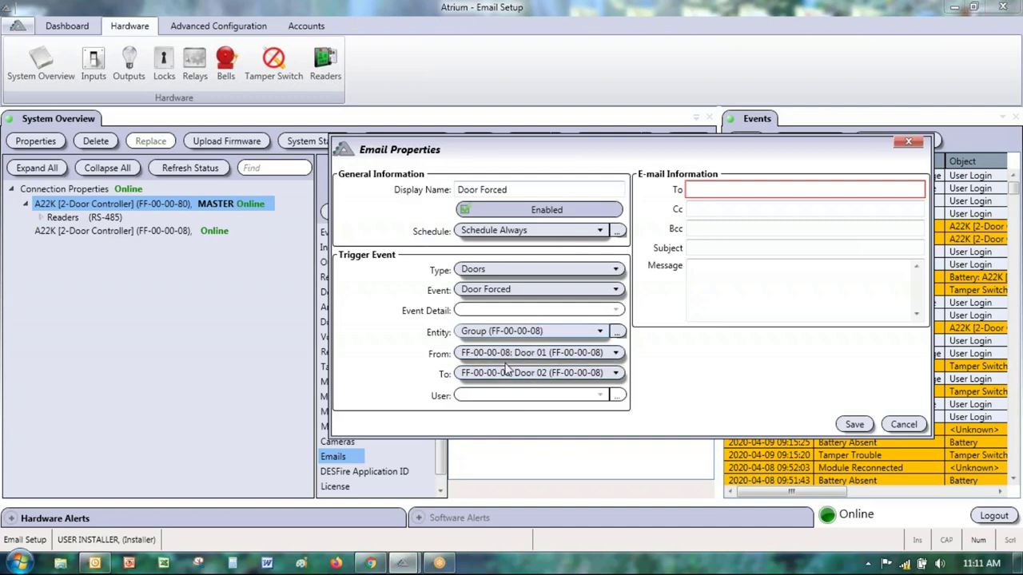
Step: Change the trigger entity to Any Door on (FF-00-00-80), after trying other door options
{"action": "left_click", "coordinate": [476, 332]}
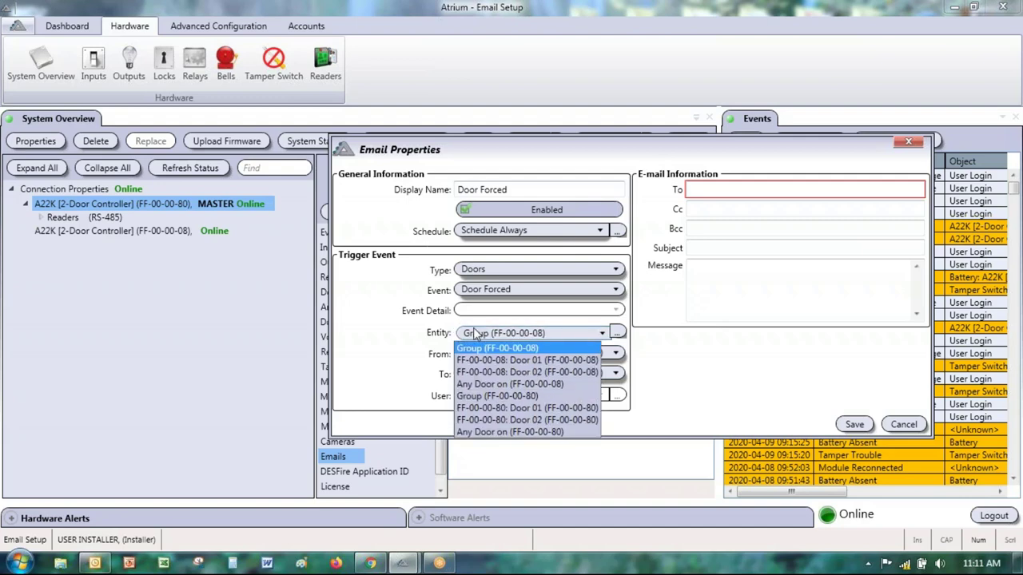
{"action": "left_click", "coordinate": [505, 360]}
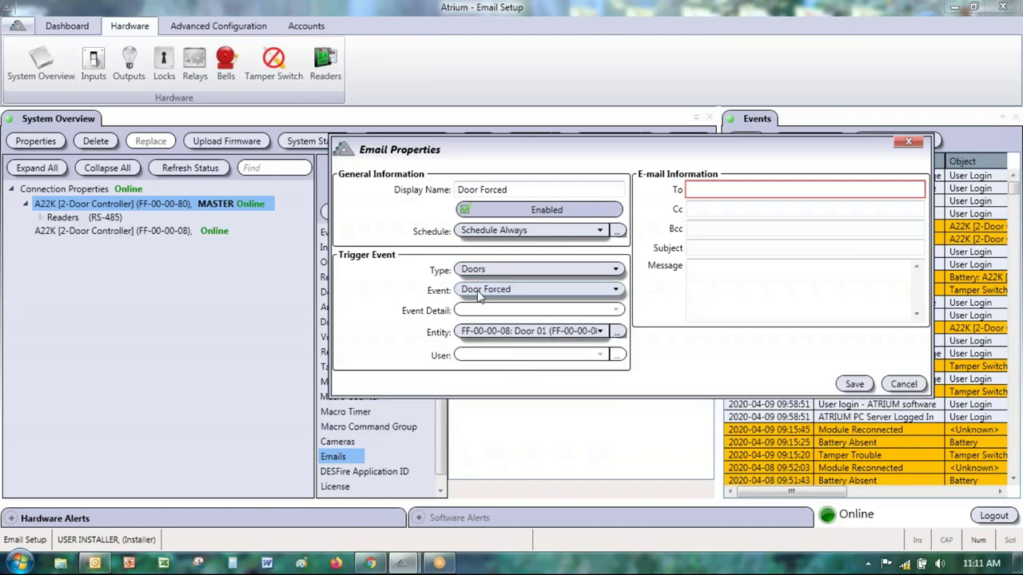
{"action": "left_click", "coordinate": [496, 336]}
{"action": "left_click", "coordinate": [499, 381]}
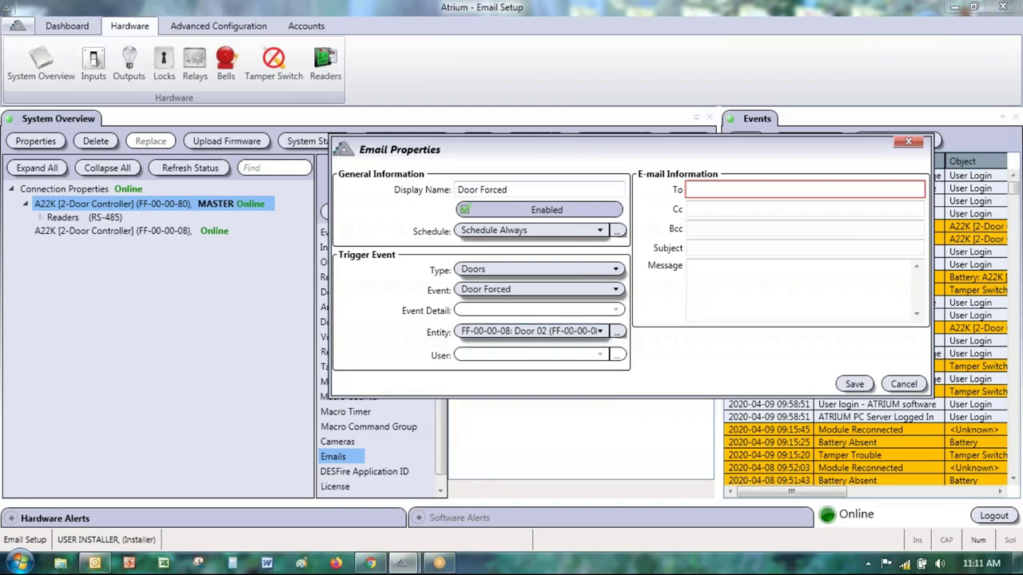
{"action": "left_click", "coordinate": [557, 338]}
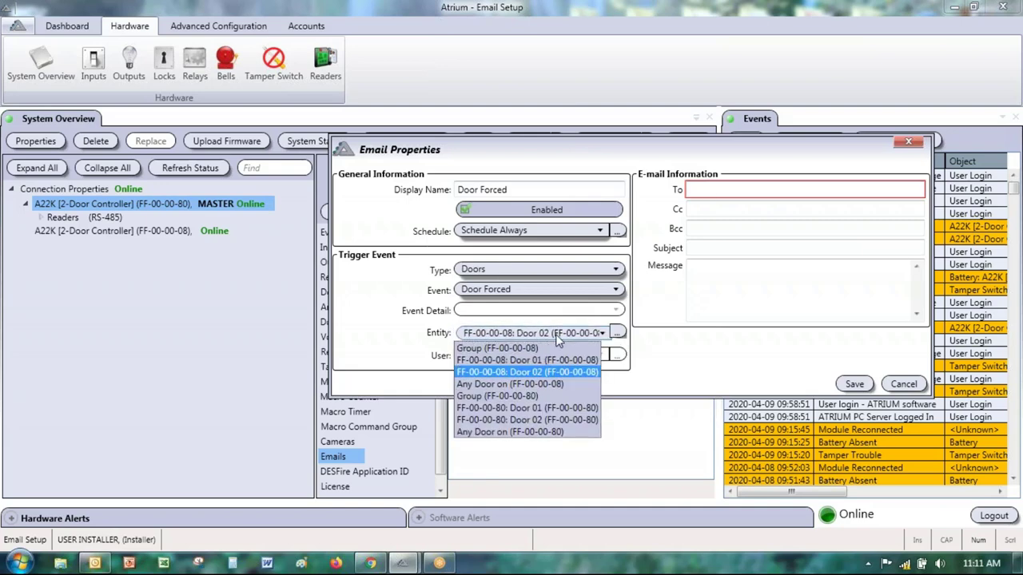
{"action": "left_click", "coordinate": [526, 384]}
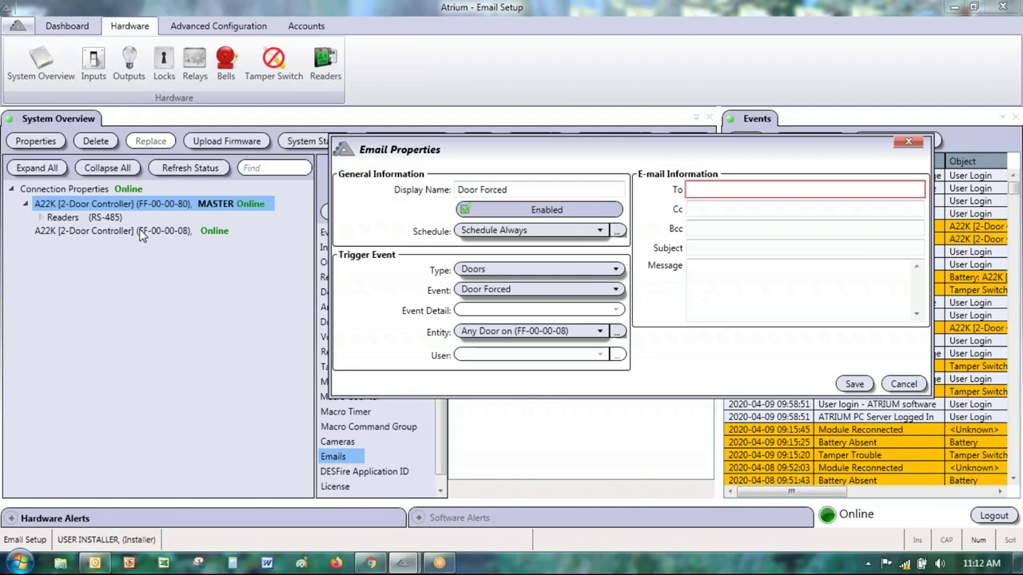
{"action": "left_click", "coordinate": [523, 333]}
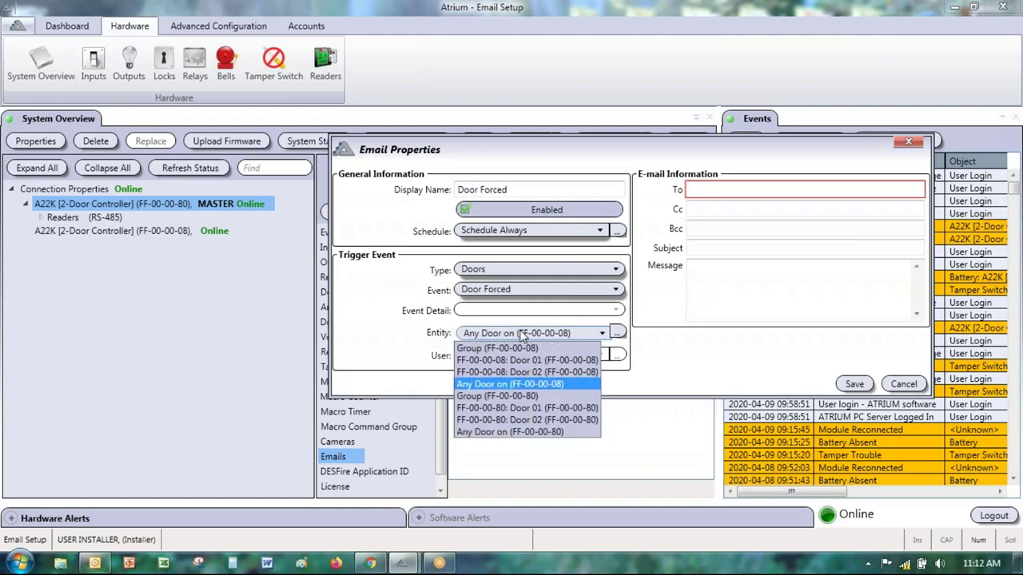
{"action": "left_click", "coordinate": [513, 436]}
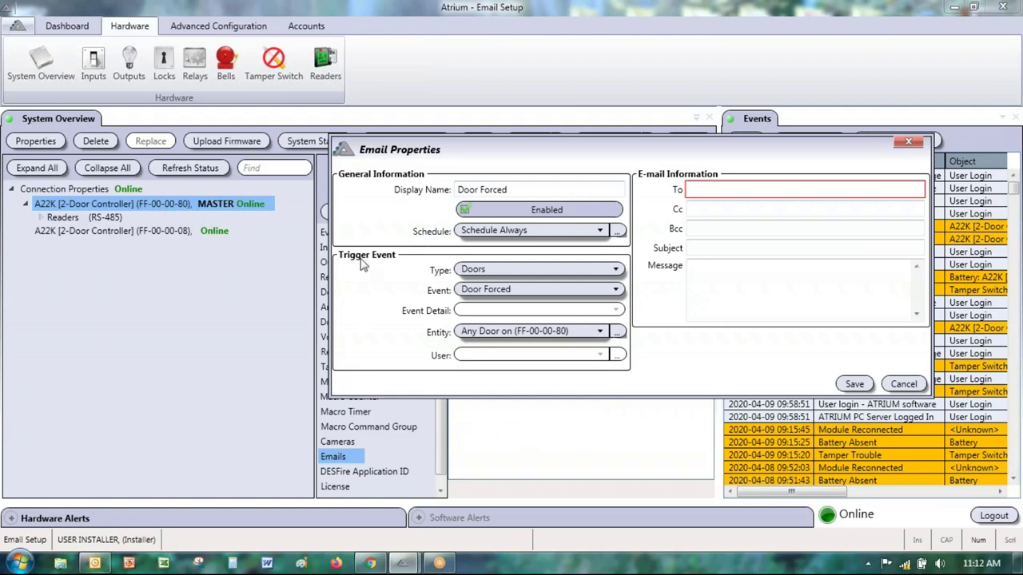
{"action": "left_click", "coordinate": [521, 335]}
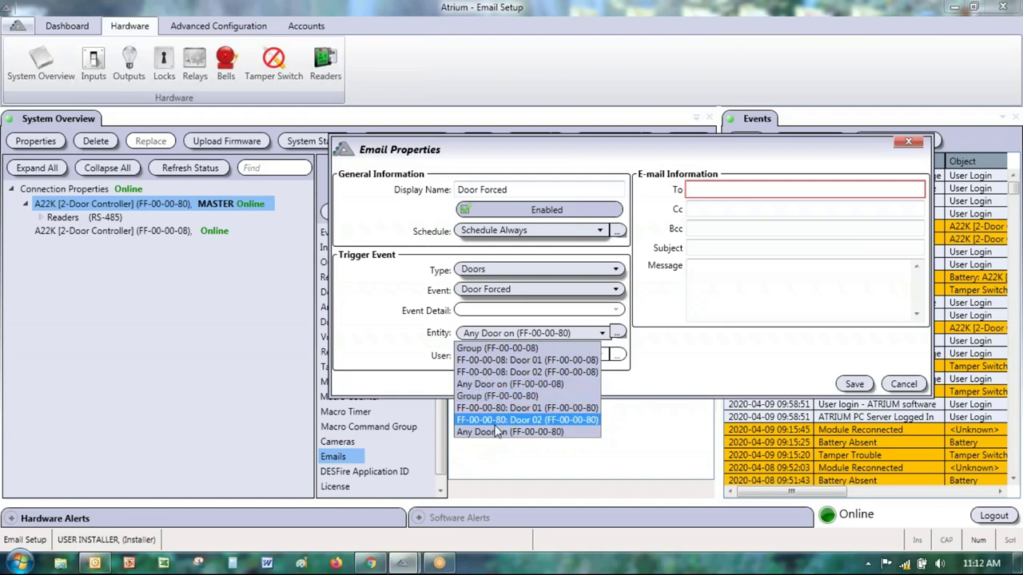
{"action": "left_click", "coordinate": [496, 431]}
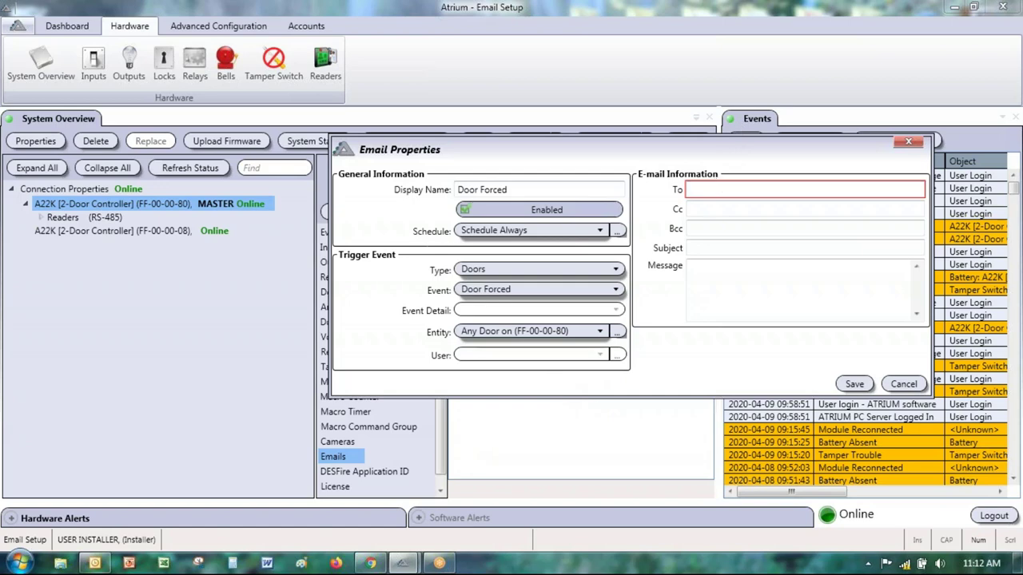
{"action": "left_click", "coordinate": [708, 188]}
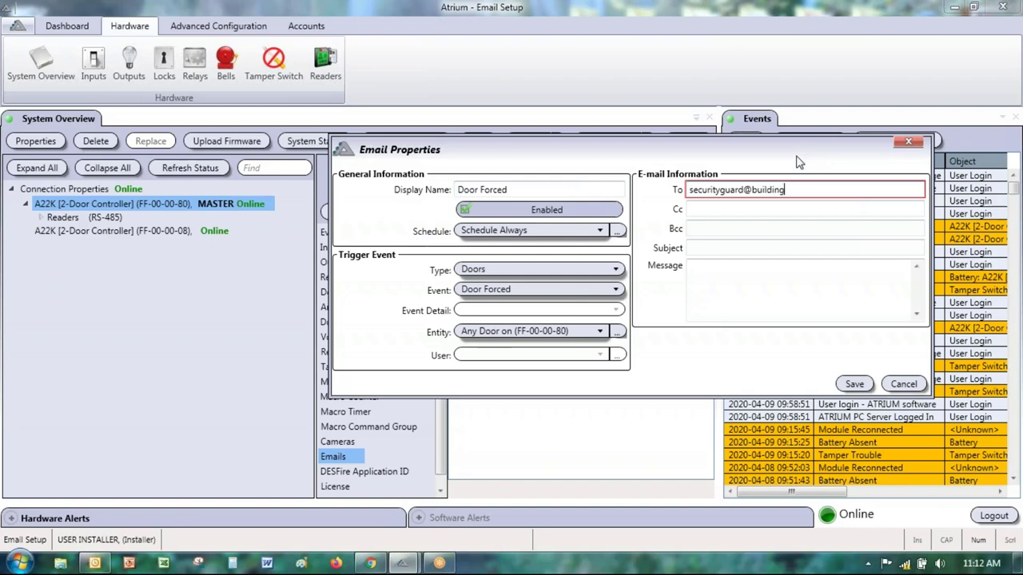
Step: Finish the To address and fill in the Cc and Bcc recipient addresses
{"action": "type", "text": ".com"}
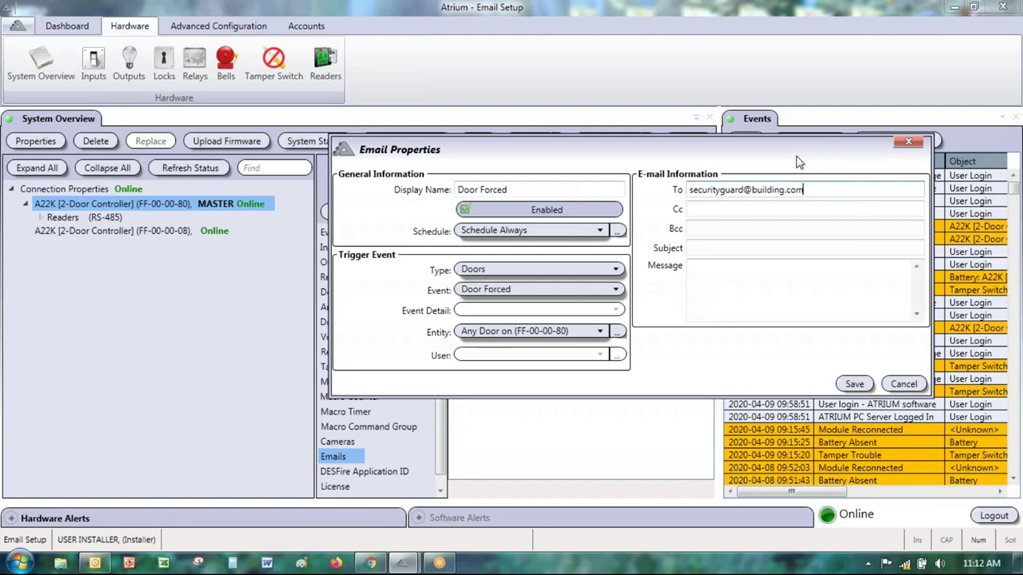
{"action": "left_click", "coordinate": [748, 209]}
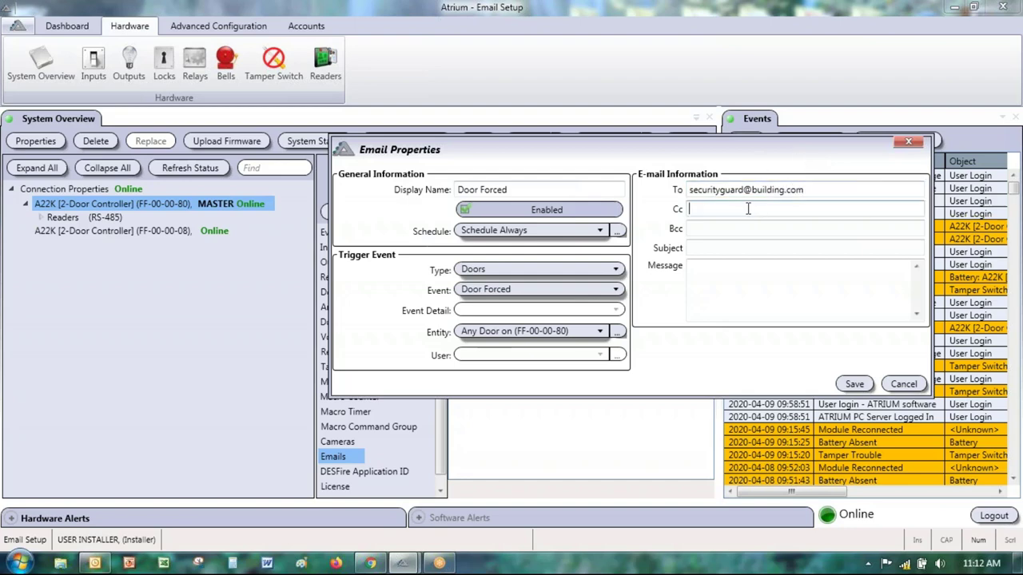
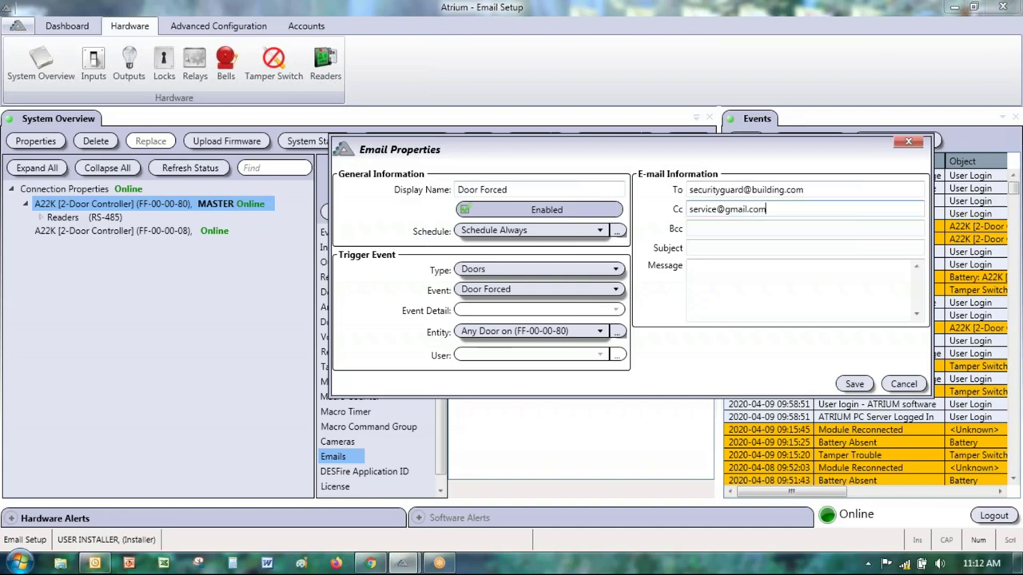
{"action": "key", "text": "Tab"}
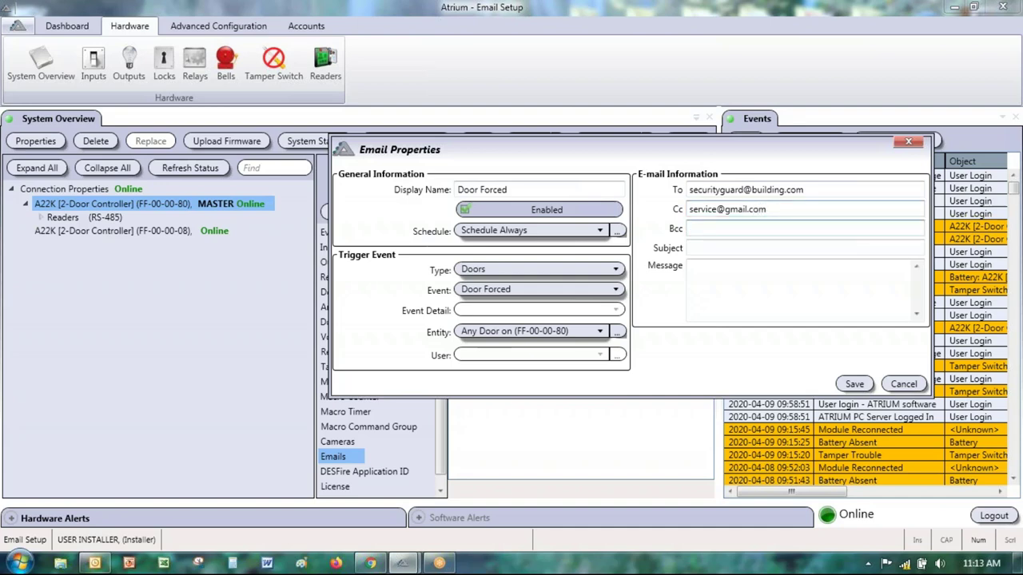
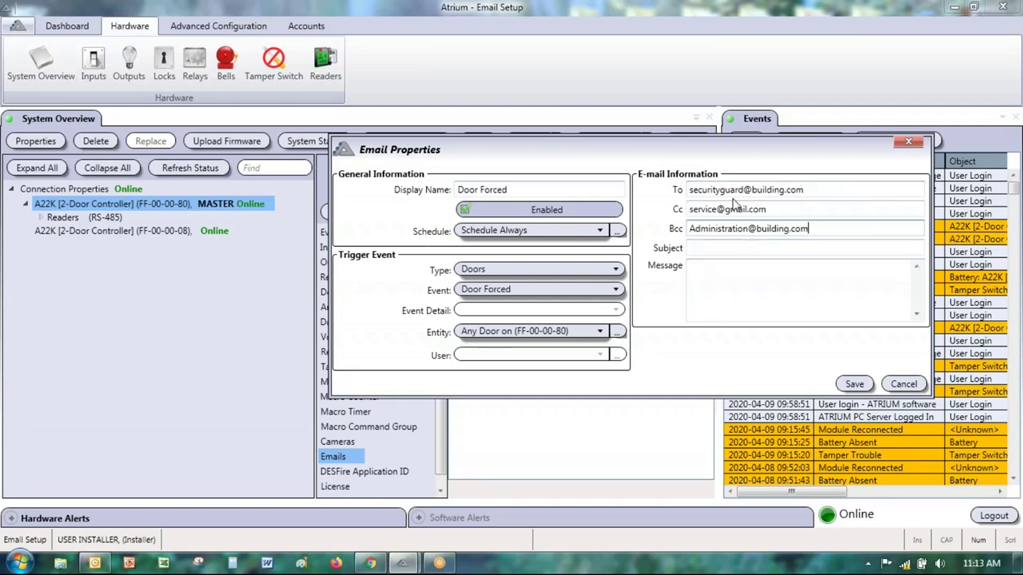
Step: Remove the accidental extra recipient from the To field
{"action": "left_click", "coordinate": [809, 190]}
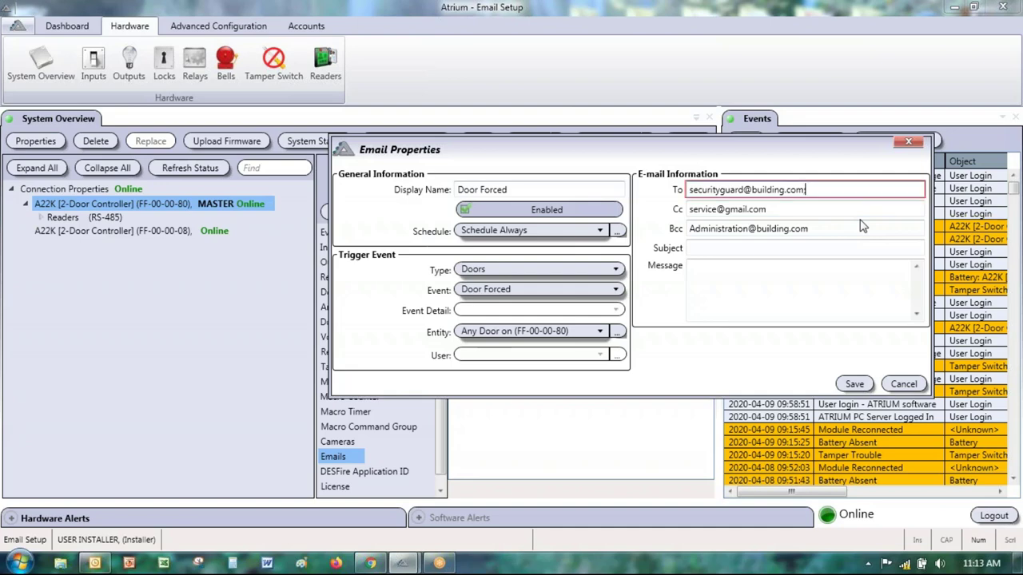
{"action": "left_click_drag", "start_coordinate": [856, 190], "coordinate": [804, 190]}
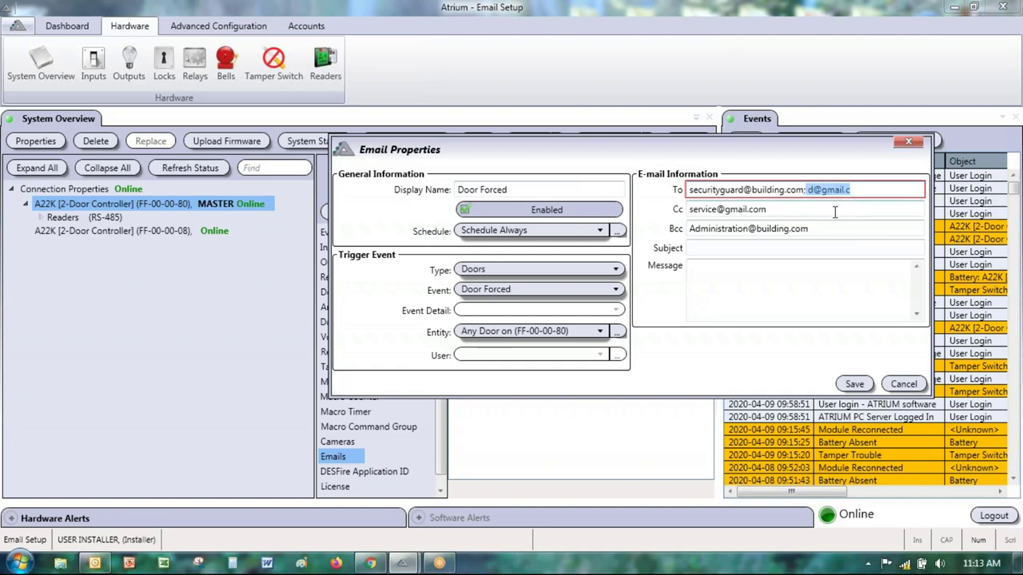
{"action": "key", "text": "BackSpace"}
{"action": "key", "text": "BackSpace"}
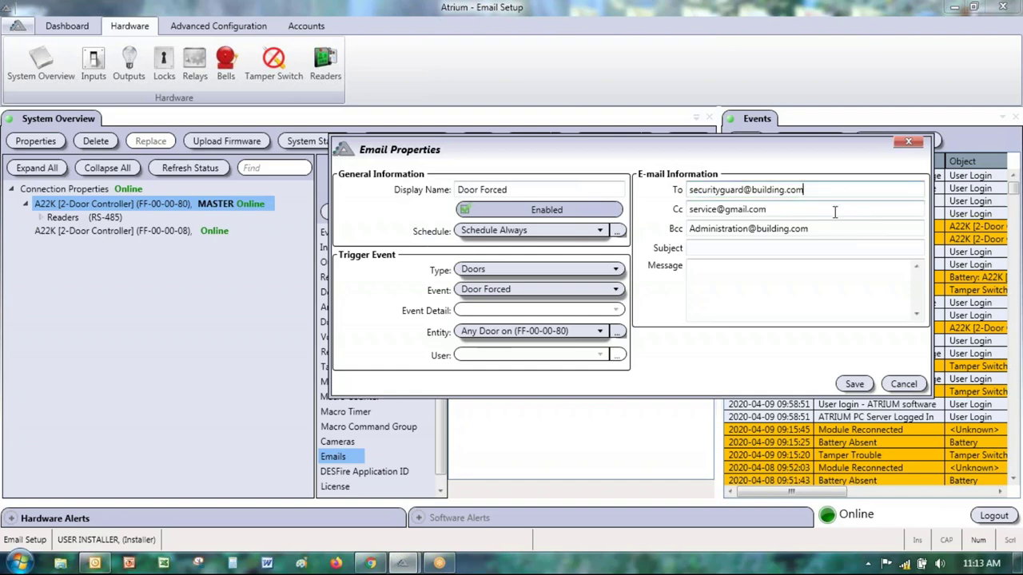
{"action": "left_click", "coordinate": [703, 248]}
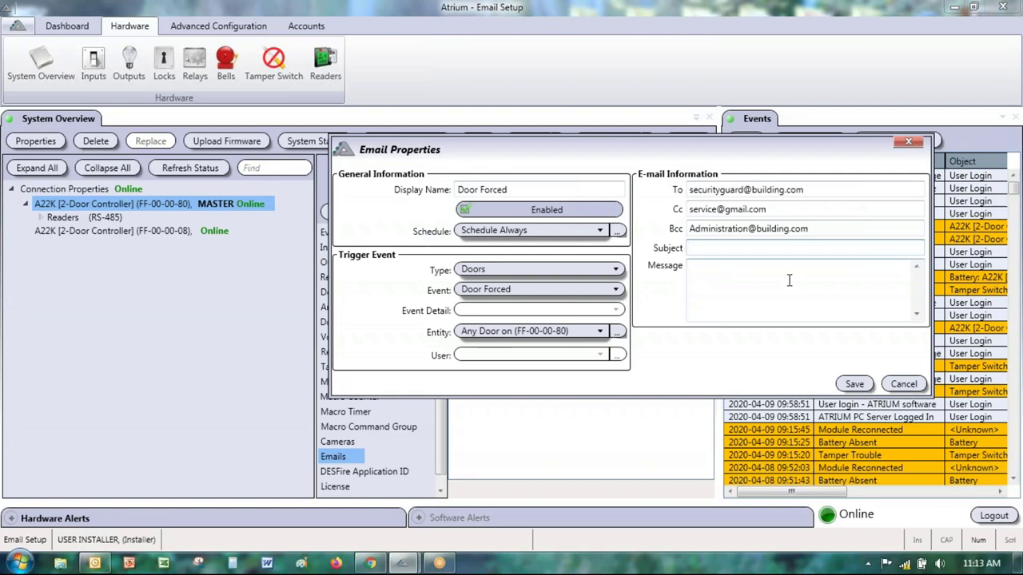
Step: Enter 'Door Forced' as the e-mail's subject line
{"action": "type", "text": "Door Forced"}
{"action": "left_click", "coordinate": [743, 279]}
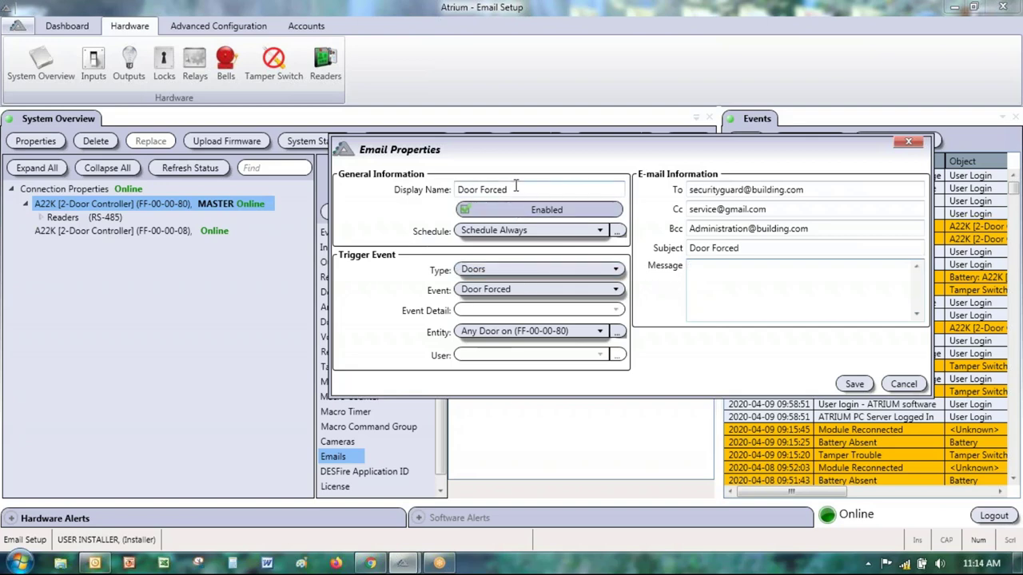
Step: Replace the display name with 'Access Denied', correcting the caps-lock typos
{"action": "left_click_drag", "start_coordinate": [520, 190], "coordinate": [445, 188]}
{"action": "type", "text": "a"}
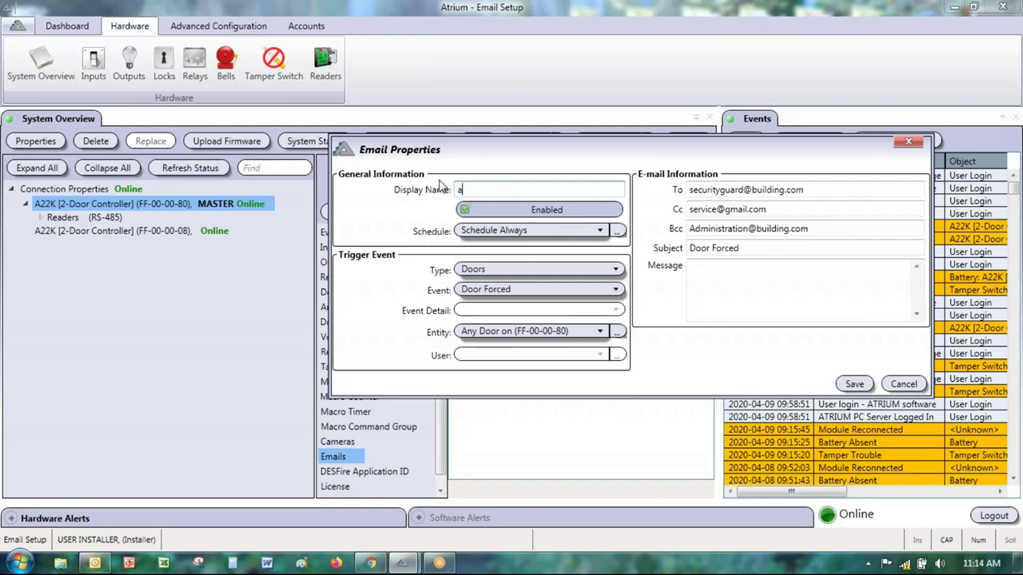
{"action": "type", "text": "CCESS dENIED"}
{"action": "key", "text": "BackSpace"}
{"action": "key", "text": "BackSpace"}
{"action": "key", "text": "BackSpace"}
{"action": "key", "text": "BackSpace"}
{"action": "key", "text": "BackSpace"}
{"action": "key", "text": "BackSpace"}
{"action": "key", "text": "BackSpace"}
{"action": "key", "text": "BackSpace"}
{"action": "key", "text": "BackSpace"}
{"action": "key", "text": "BackSpace"}
{"action": "key", "text": "BackSpace"}
{"action": "key", "text": "BackSpace"}
{"action": "key", "text": "BackSpace"}
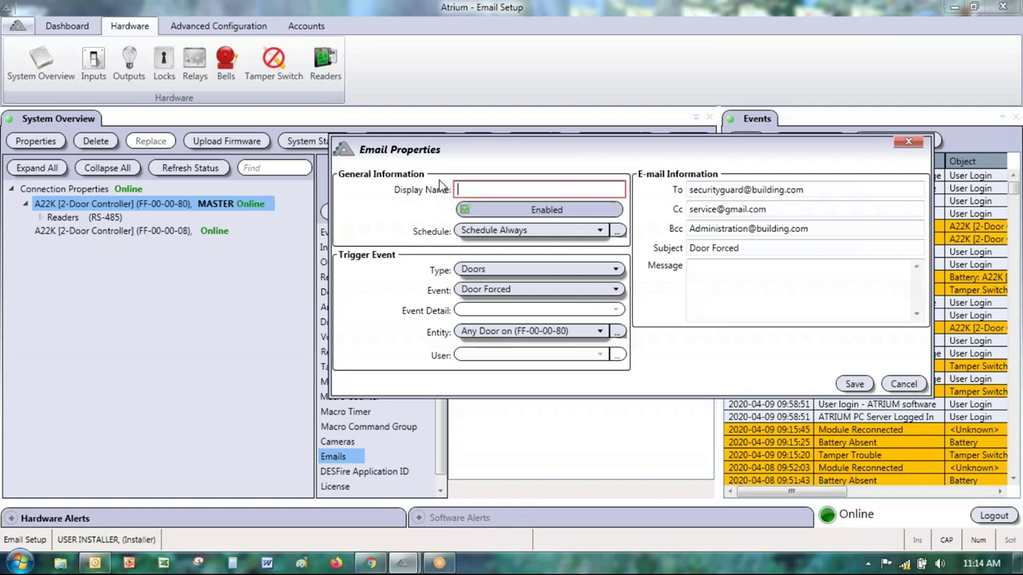
{"action": "type", "text": "aCCESWS"}
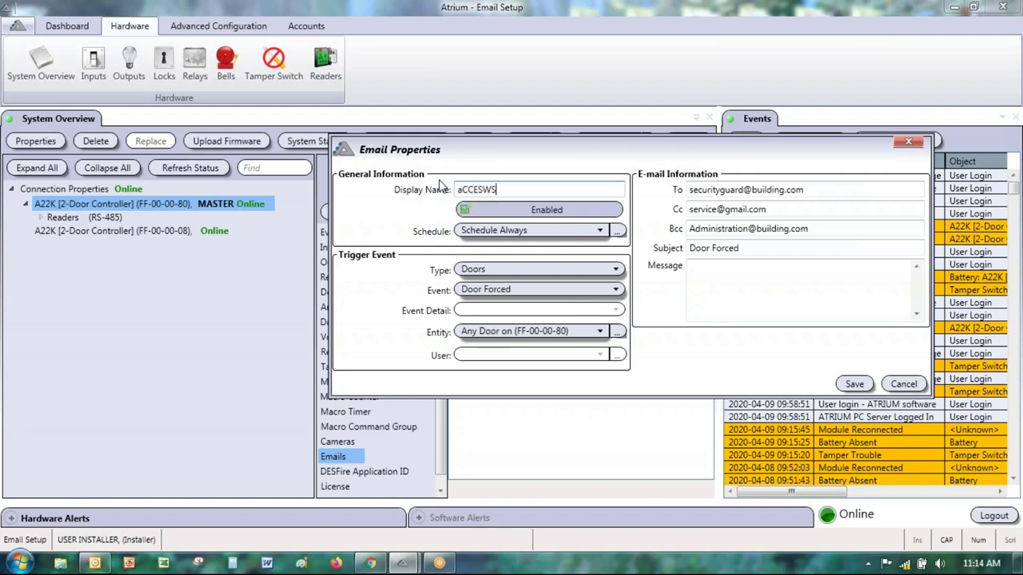
{"action": "key", "text": "BackSpace"}
{"action": "key", "text": "BackSpace"}
{"action": "key", "text": "BackSpace"}
{"action": "key", "text": "BackSpace"}
{"action": "key", "text": "BackSpace"}
{"action": "key", "text": "BackSpace"}
{"action": "key", "text": "BackSpace"}
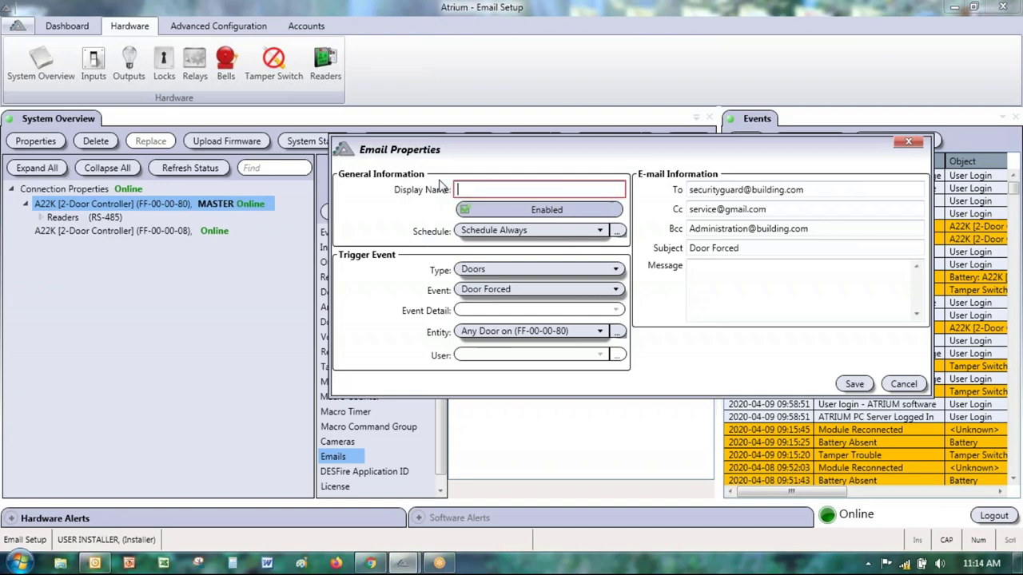
{"action": "type", "text": "Access "}
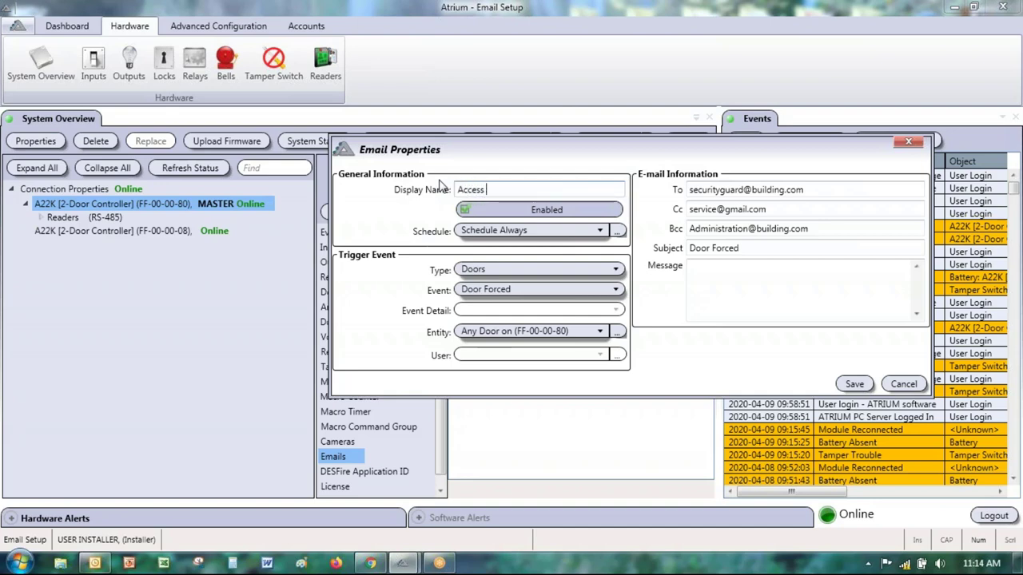
{"action": "type", "text": "Denied"}
Step: Set the trigger type to Areas and the event to Access Denied, leaving Event Detail blank
{"action": "left_click", "coordinate": [506, 272]}
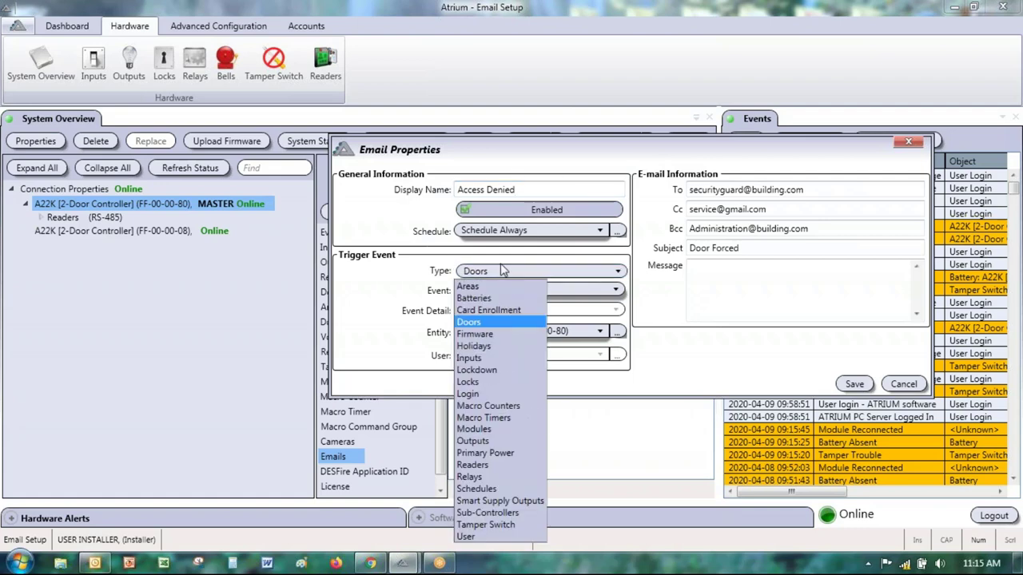
{"action": "left_click", "coordinate": [483, 286]}
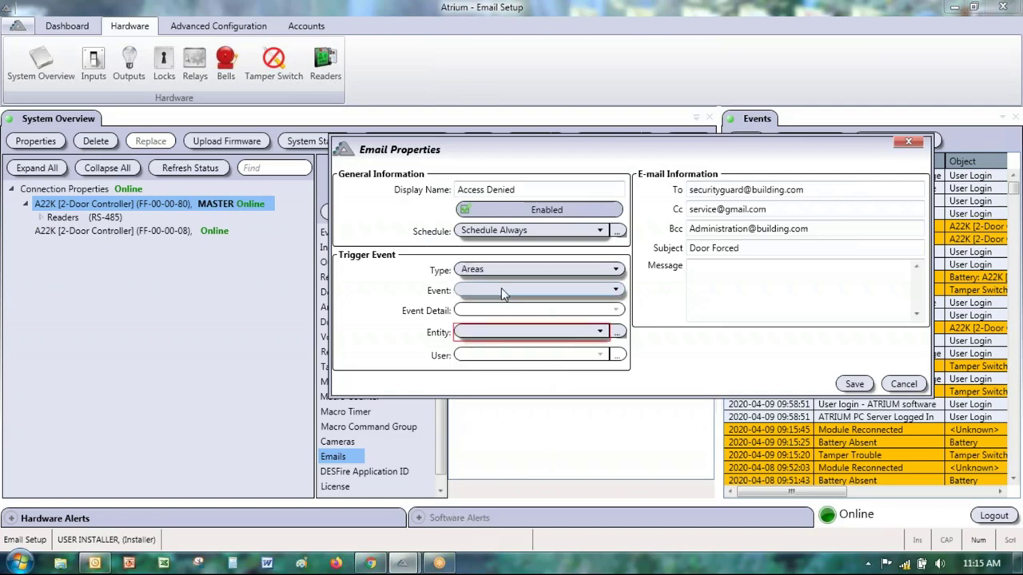
{"action": "left_click", "coordinate": [503, 293]}
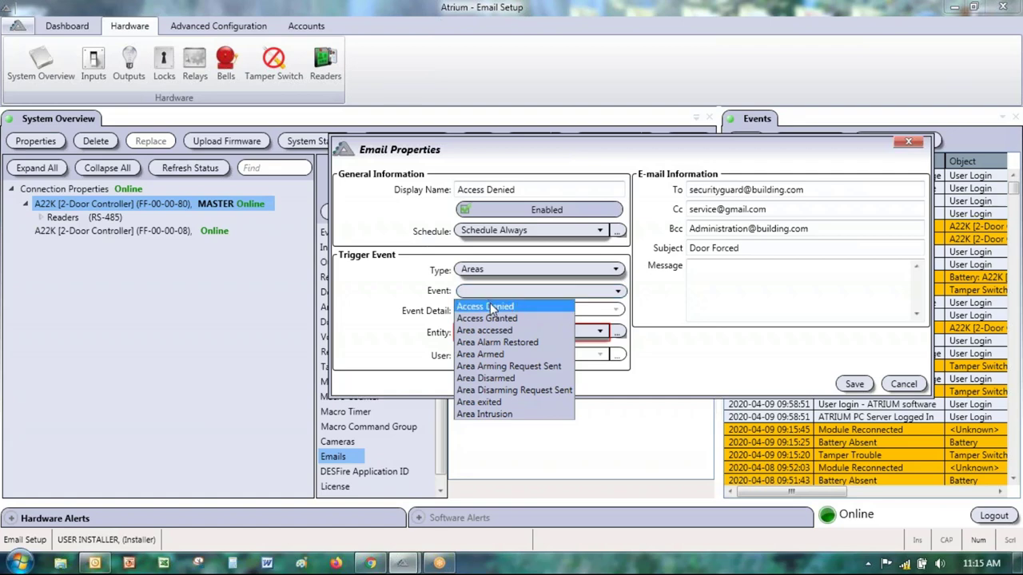
{"action": "left_click", "coordinate": [492, 307]}
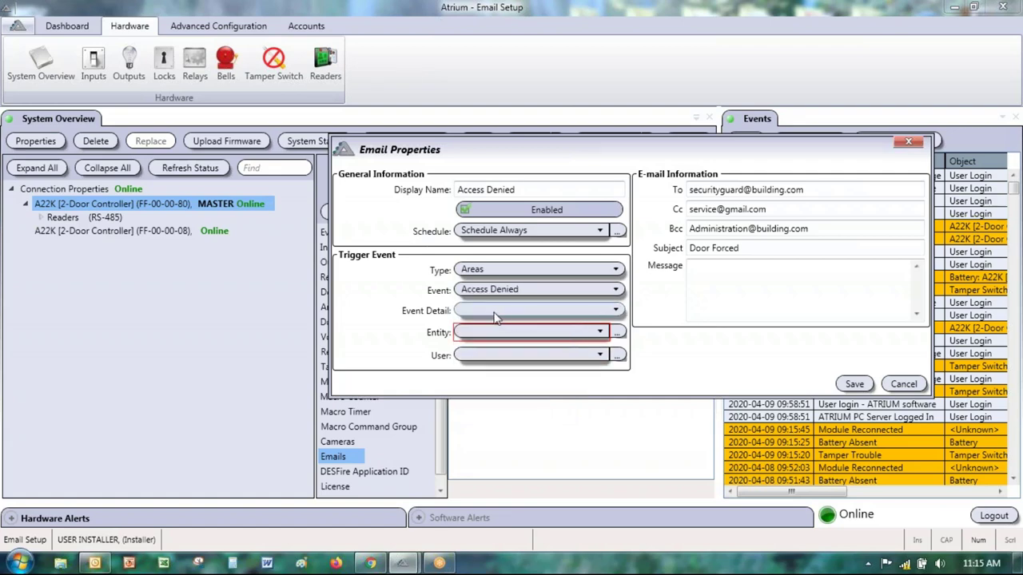
{"action": "left_click", "coordinate": [496, 316]}
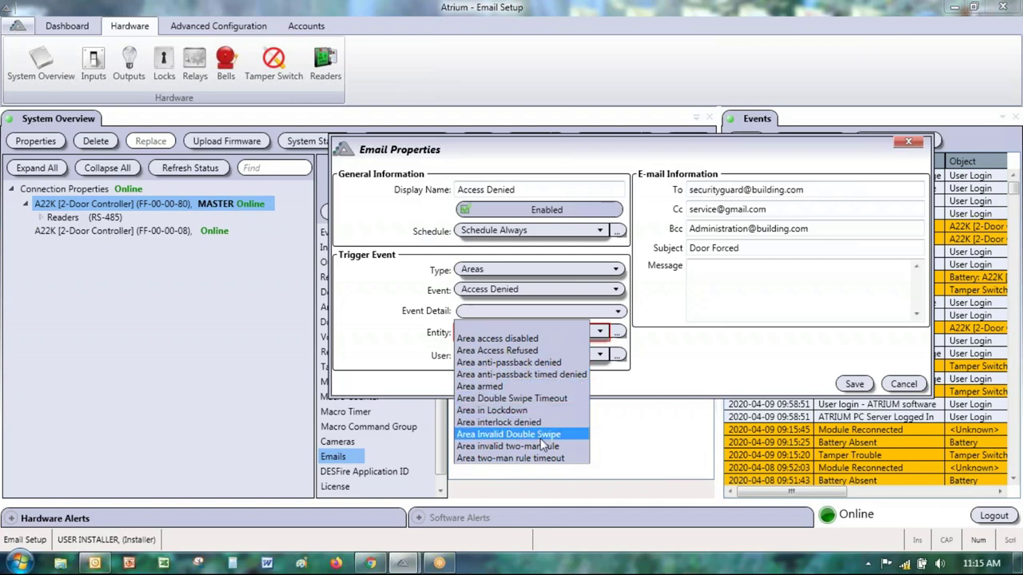
{"action": "left_click", "coordinate": [482, 329]}
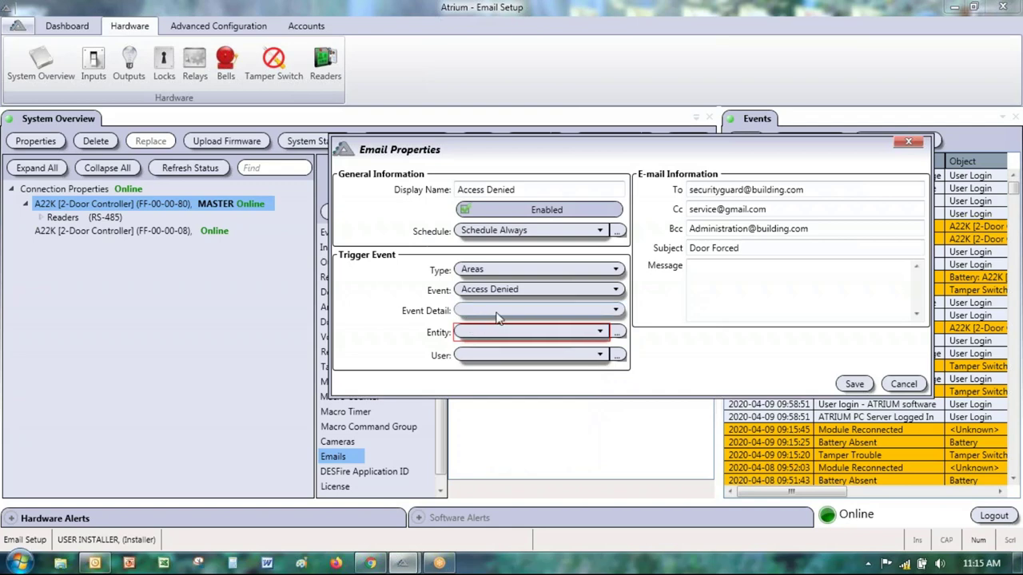
{"action": "left_click", "coordinate": [501, 312]}
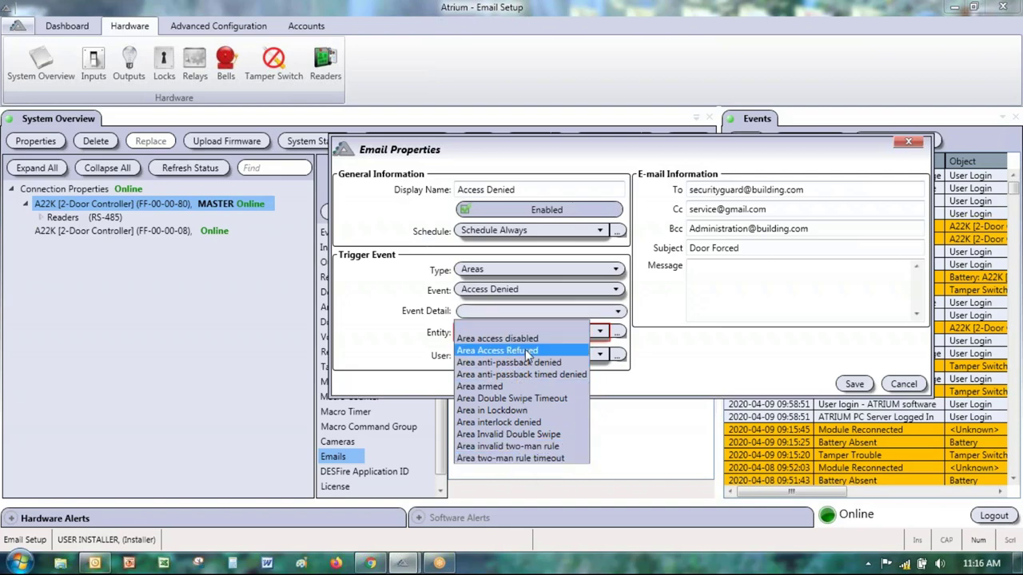
{"action": "left_click", "coordinate": [534, 312]}
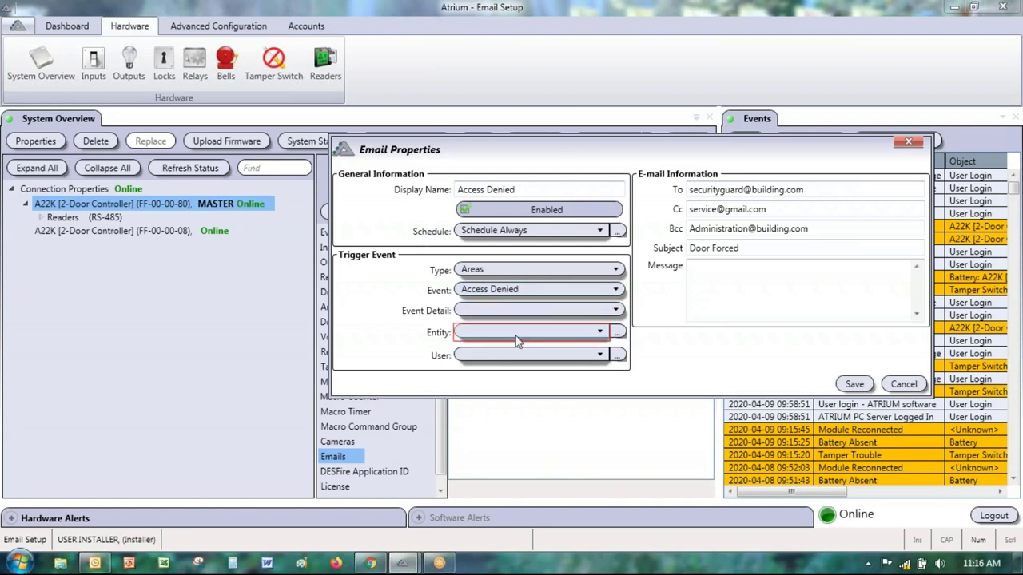
Step: Set the entity to Any Area on FF-00-00-08 and leave the User unspecified
{"action": "left_click", "coordinate": [506, 334]}
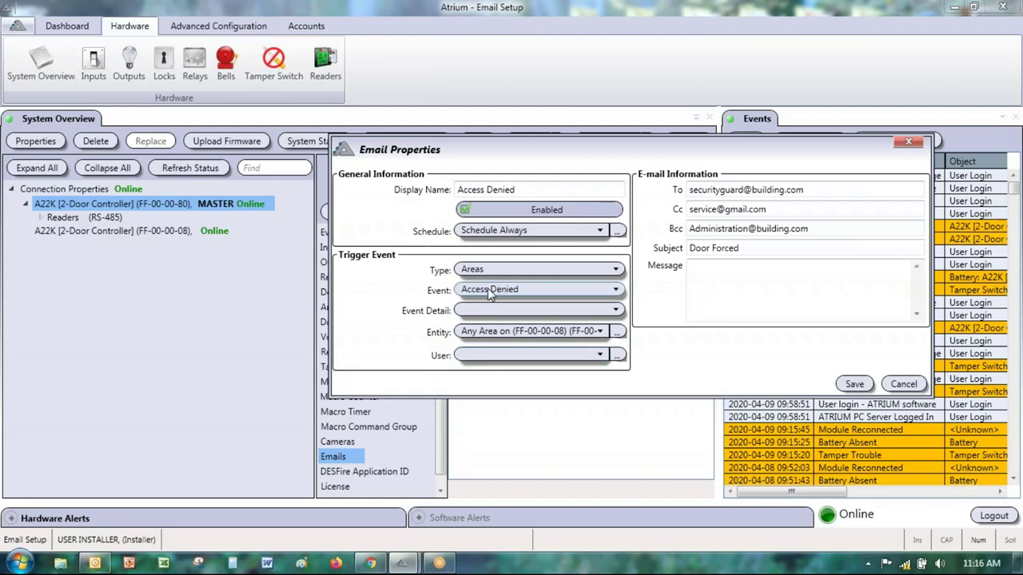
{"action": "left_click", "coordinate": [501, 357]}
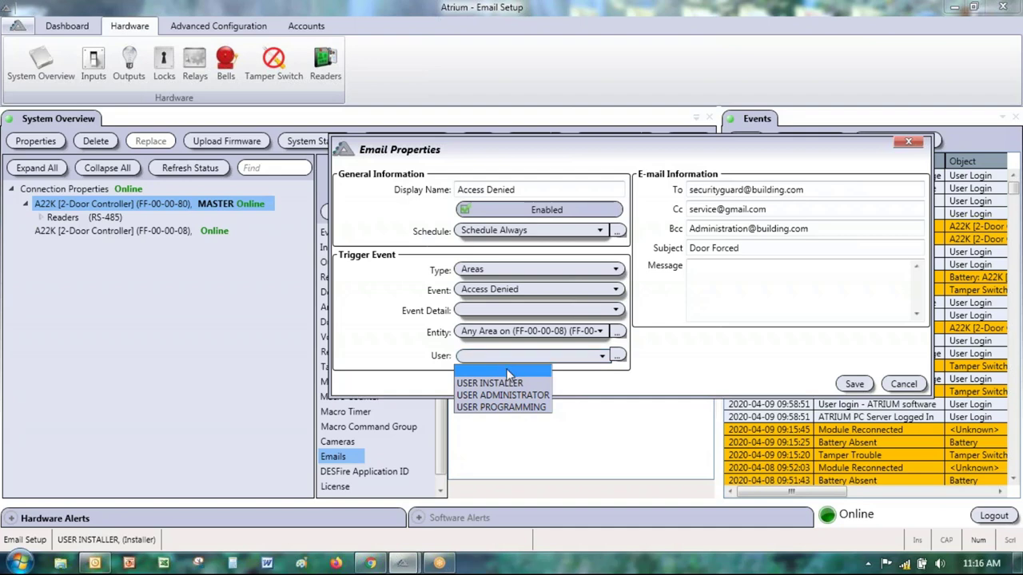
{"action": "left_click", "coordinate": [506, 368]}
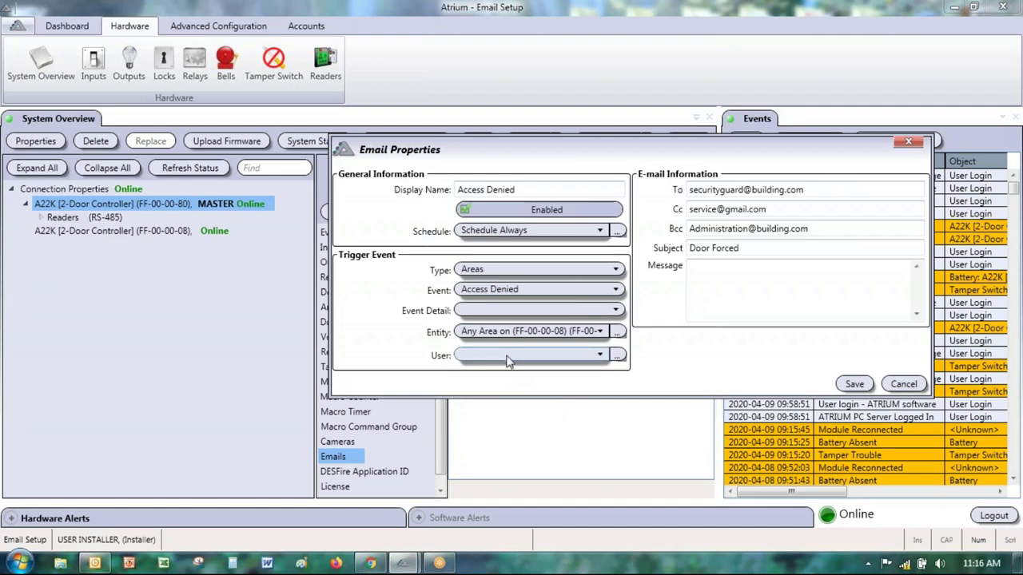
{"action": "left_click", "coordinate": [506, 361]}
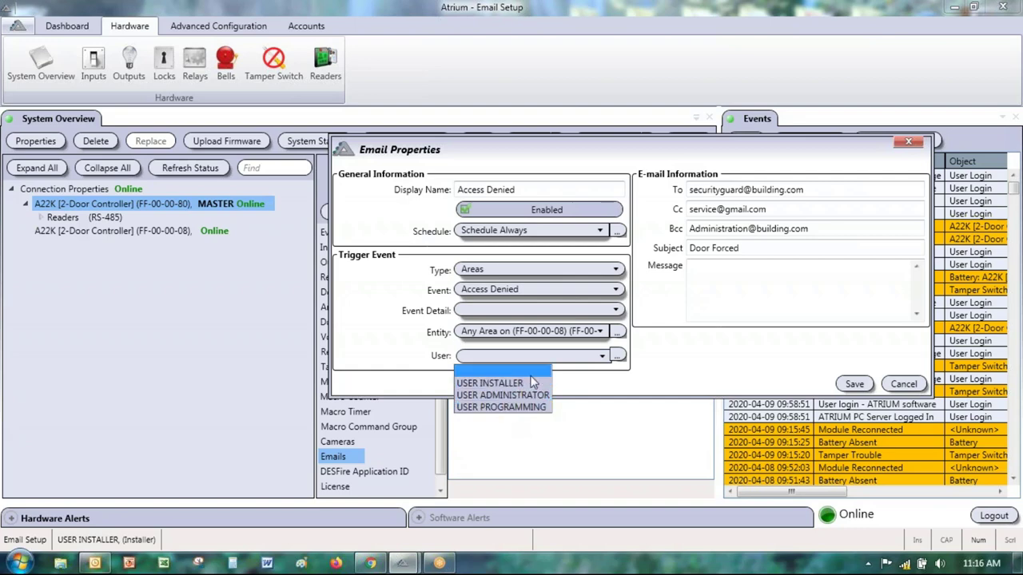
{"action": "left_click", "coordinate": [527, 370]}
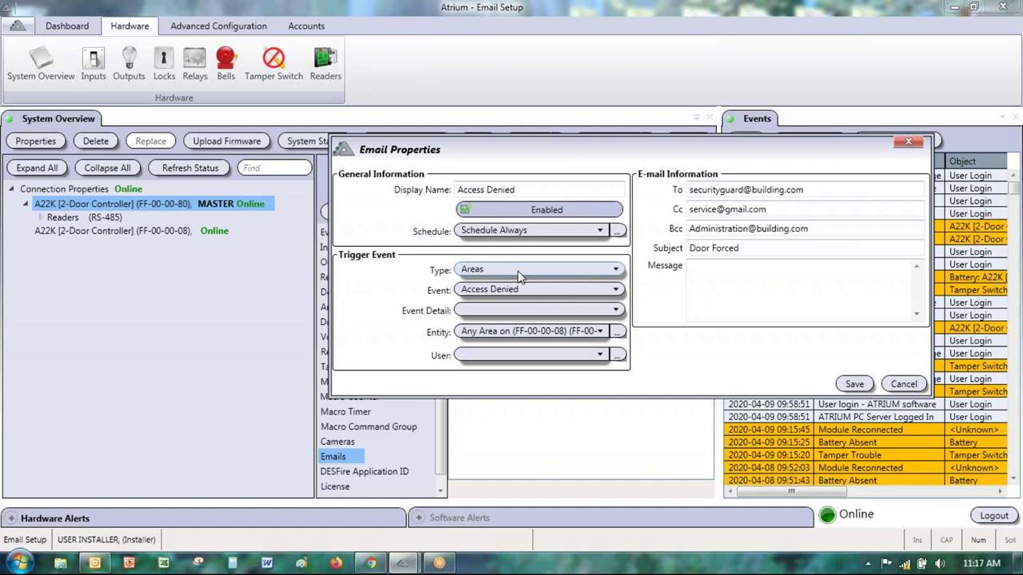
{"action": "left_click", "coordinate": [519, 273]}
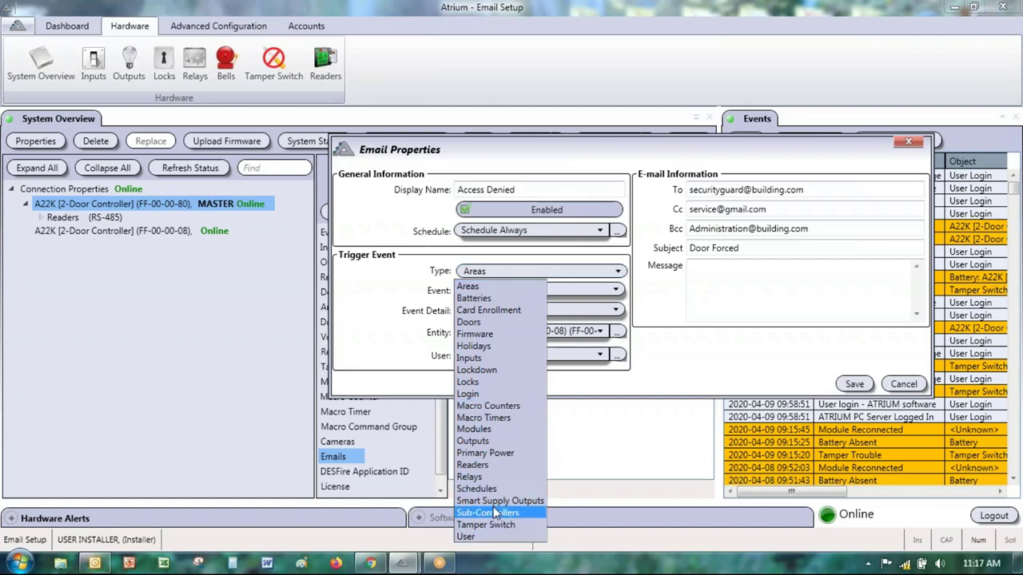
Step: Change the trigger type to Lockdown and rename the notification 'Lockdwon Started'
{"action": "left_click", "coordinate": [470, 371]}
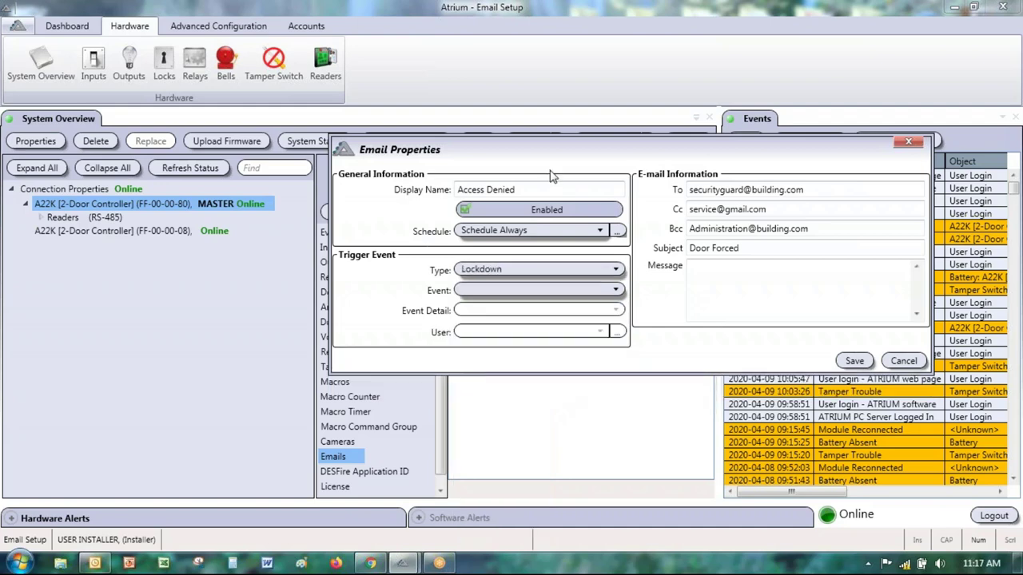
{"action": "left_click_drag", "start_coordinate": [521, 190], "coordinate": [352, 188]}
{"action": "type", "text": "L"}
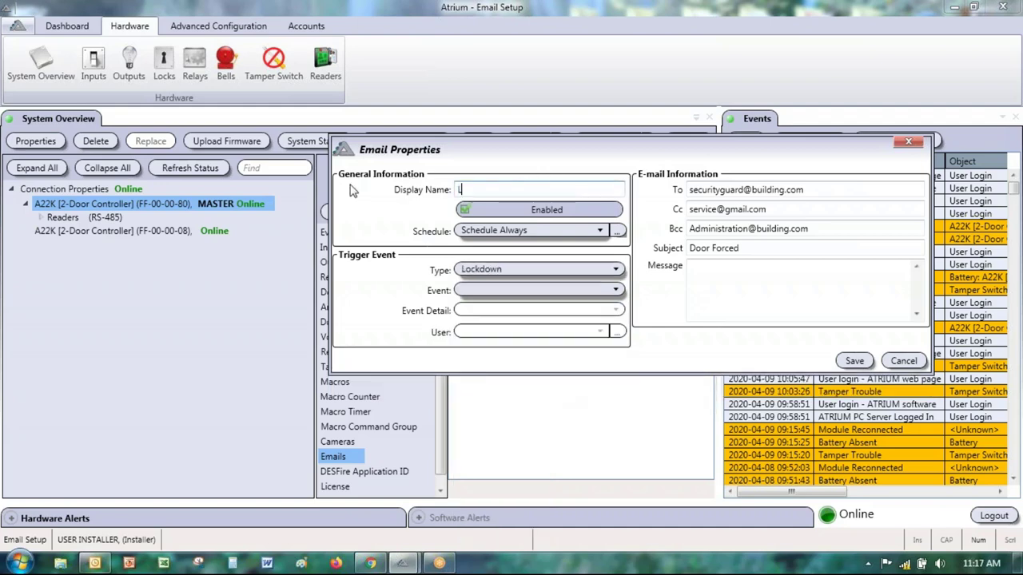
{"action": "type", "text": "ockdwon Started"}
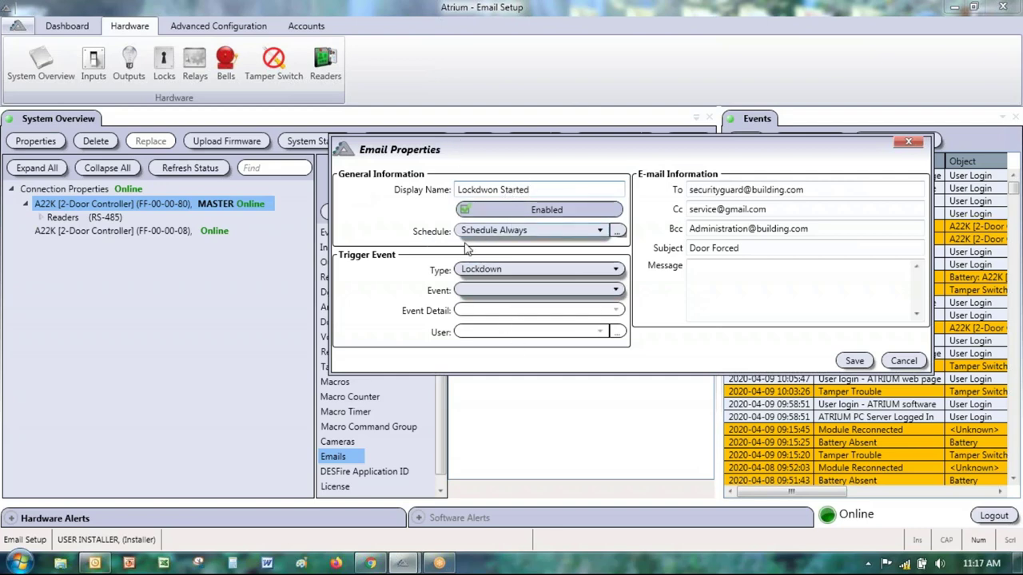
Step: Choose the Lockdown started event, change the subject to 'Lockdown Started', and save
{"action": "left_click", "coordinate": [500, 290]}
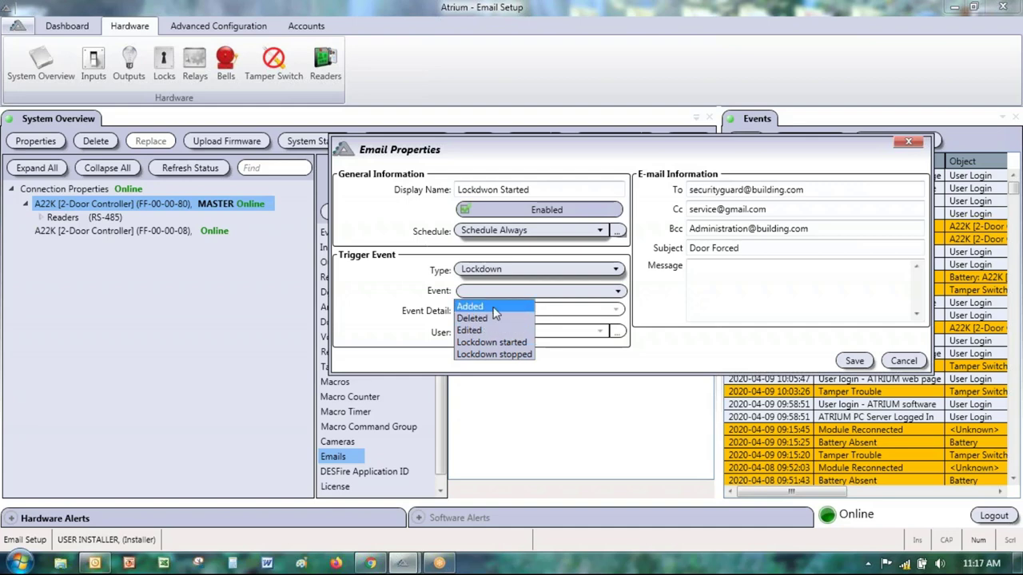
{"action": "left_click", "coordinate": [506, 343]}
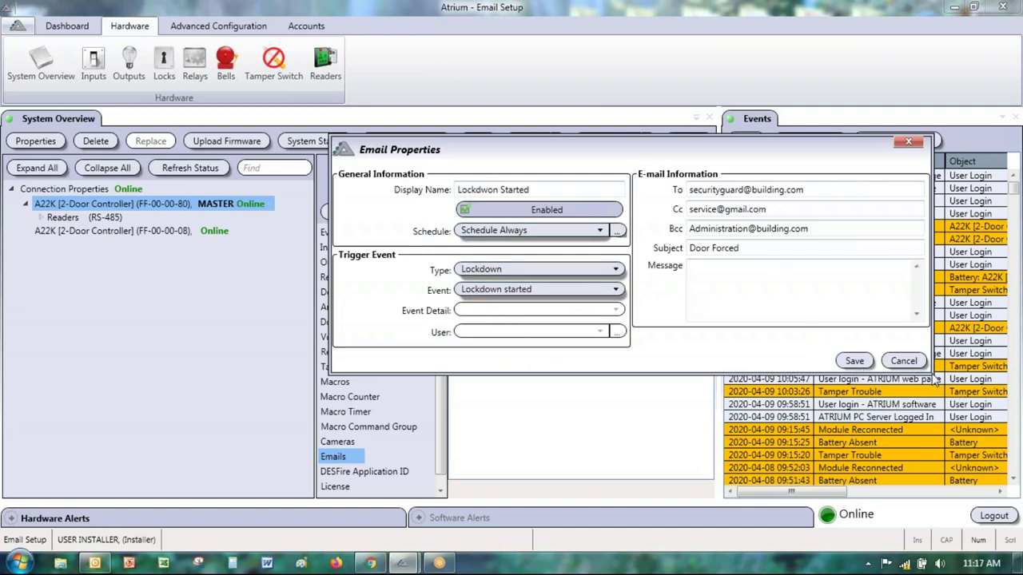
{"action": "left_click_drag", "start_coordinate": [748, 249], "coordinate": [685, 248]}
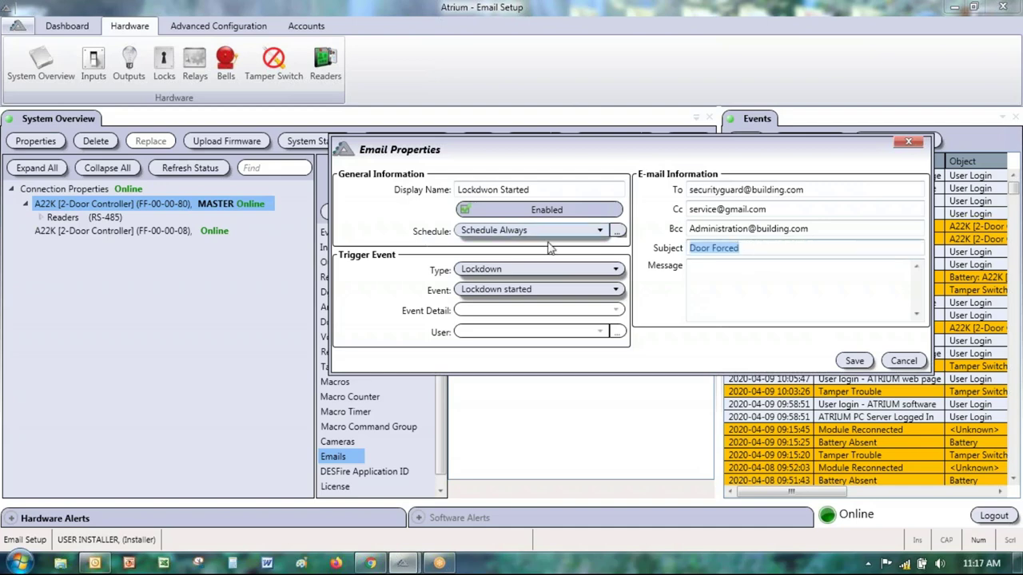
{"action": "type", "text": "Lockdown Started"}
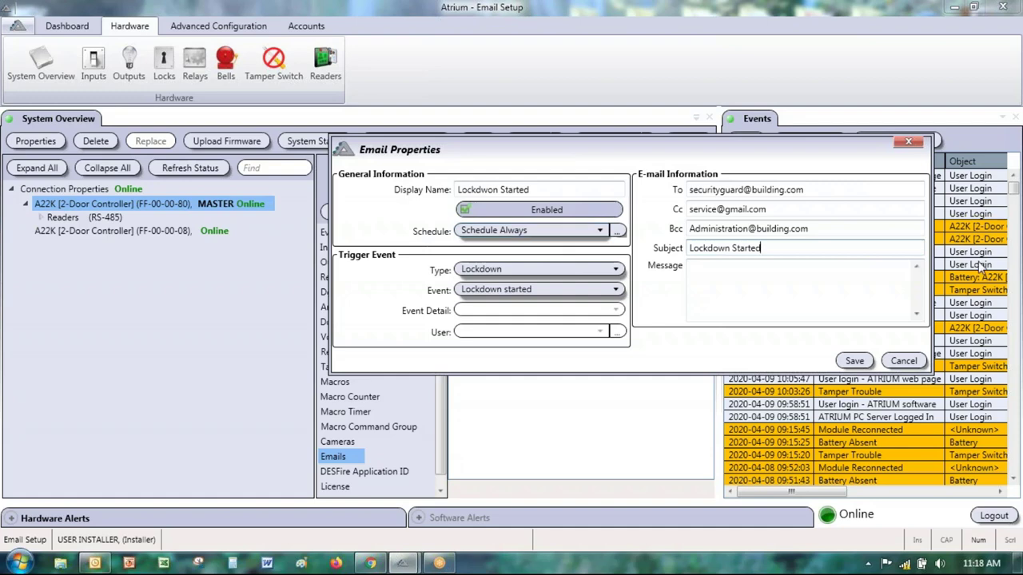
{"action": "left_click", "coordinate": [859, 361]}
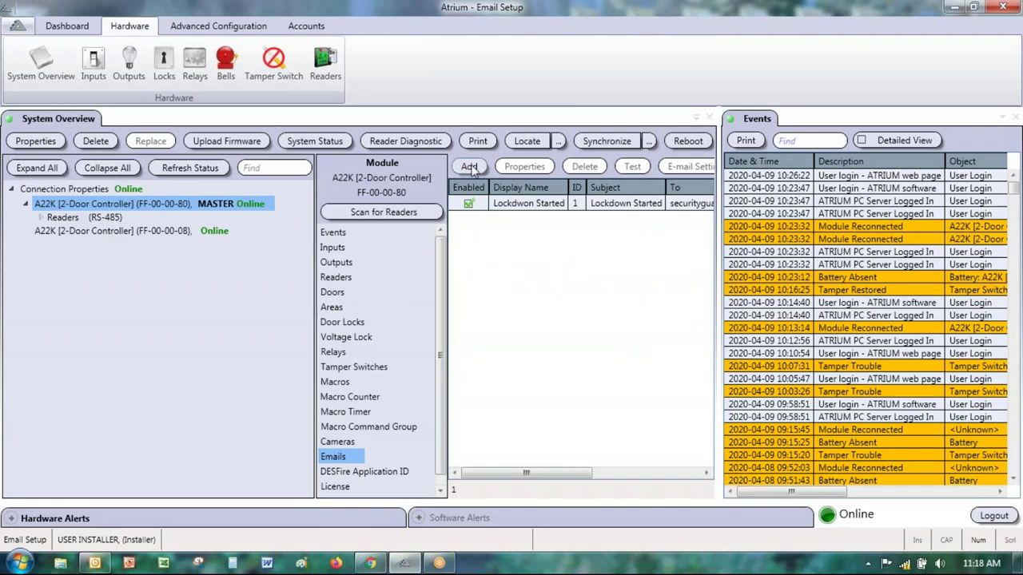
Step: Add a new email triggered by Sub-Controllers Module Missing on controller FF-00-00-08
{"action": "left_click", "coordinate": [525, 206]}
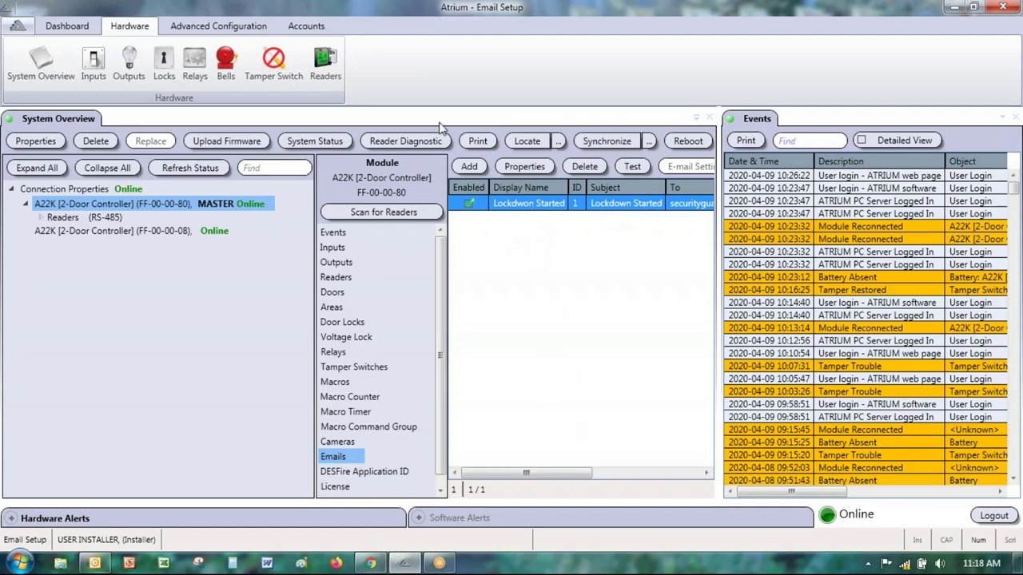
{"action": "left_click", "coordinate": [466, 167]}
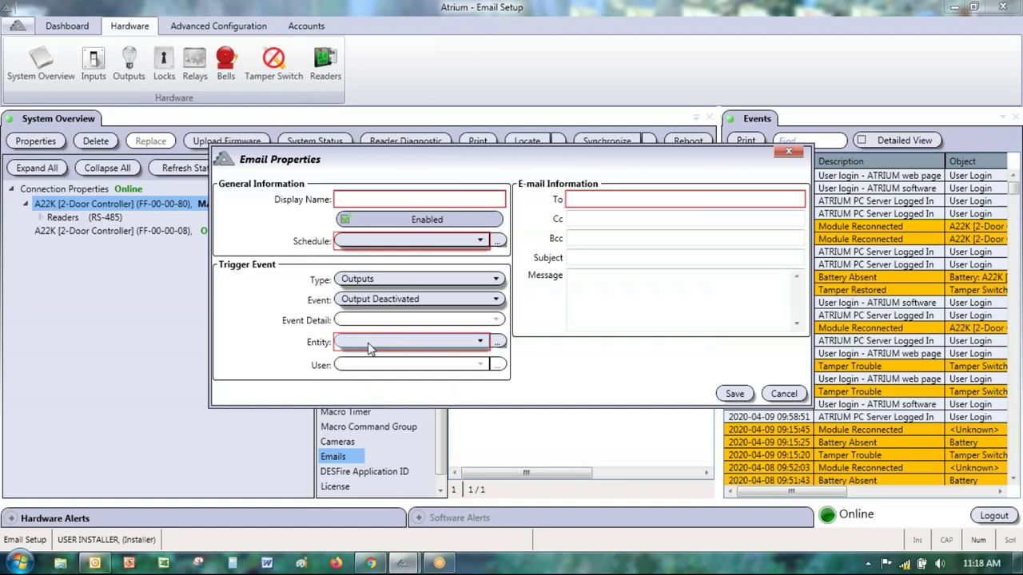
{"action": "left_click", "coordinate": [405, 279]}
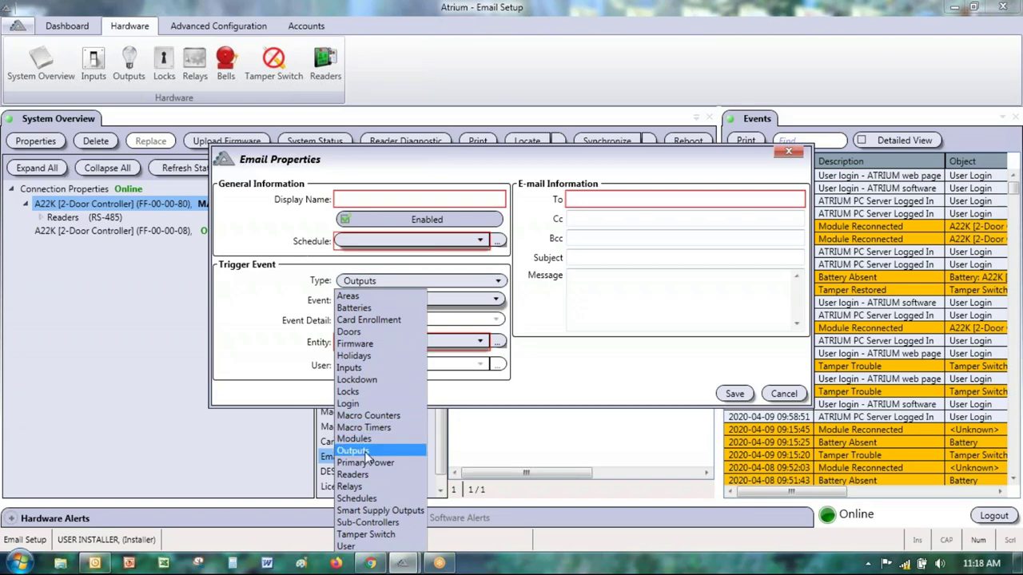
{"action": "left_click", "coordinate": [356, 524]}
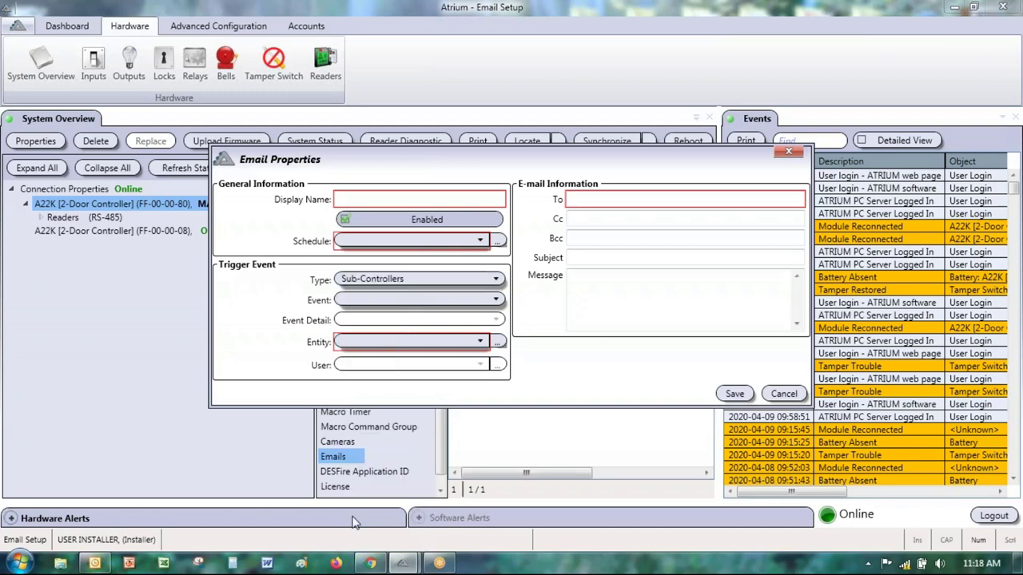
{"action": "left_click", "coordinate": [369, 298]}
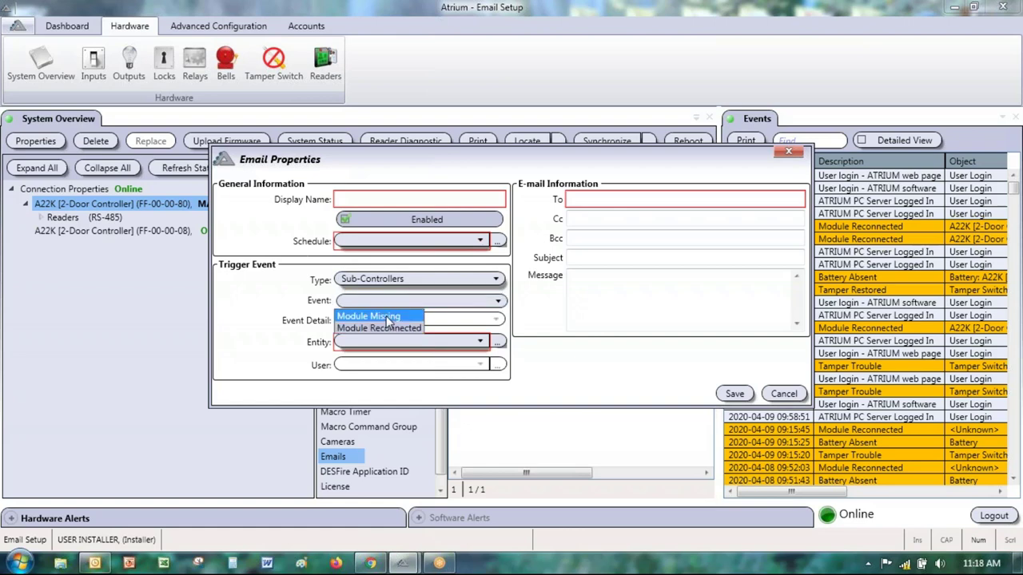
{"action": "left_click", "coordinate": [390, 318]}
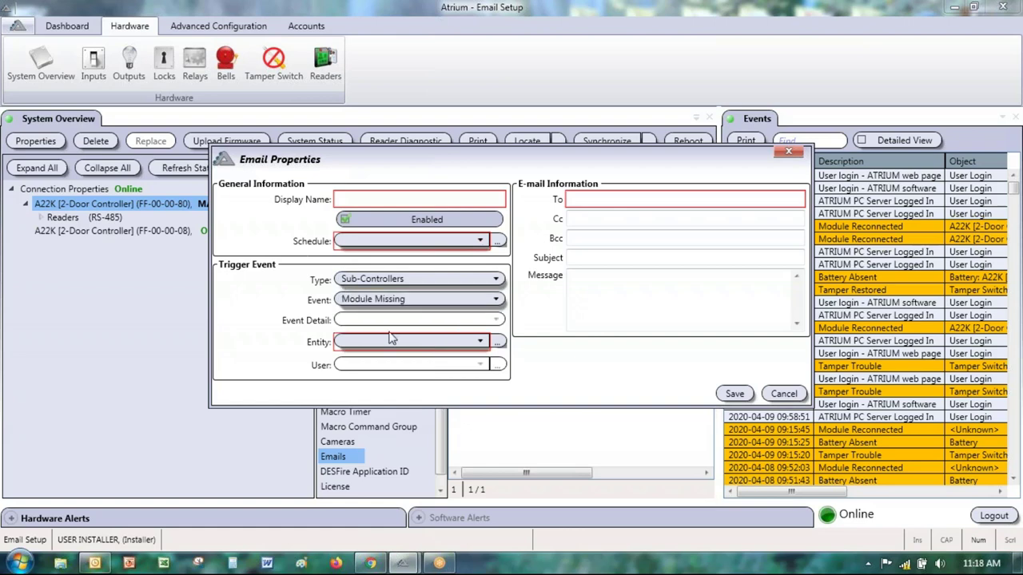
{"action": "left_click", "coordinate": [391, 344]}
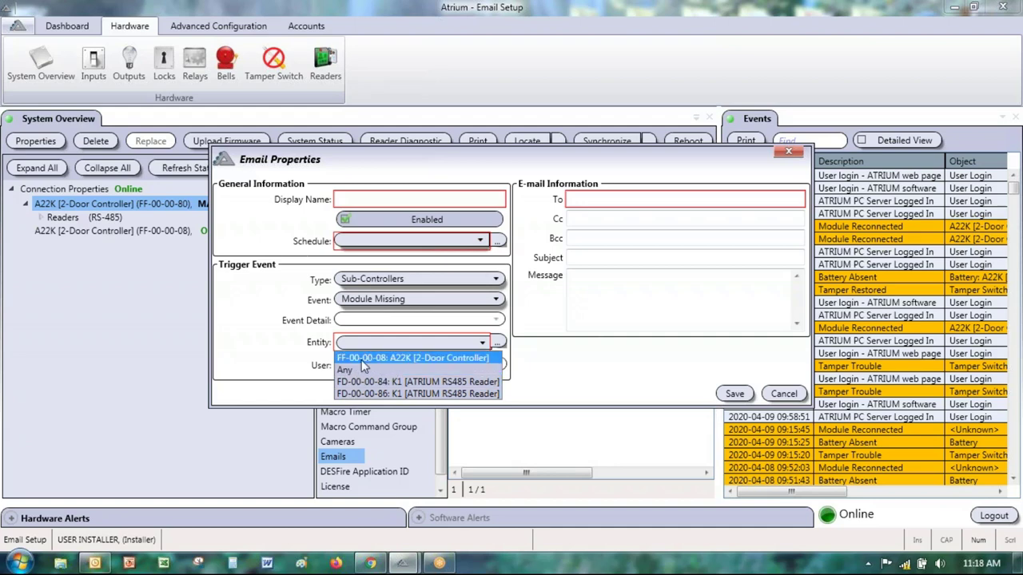
{"action": "left_click", "coordinate": [354, 358]}
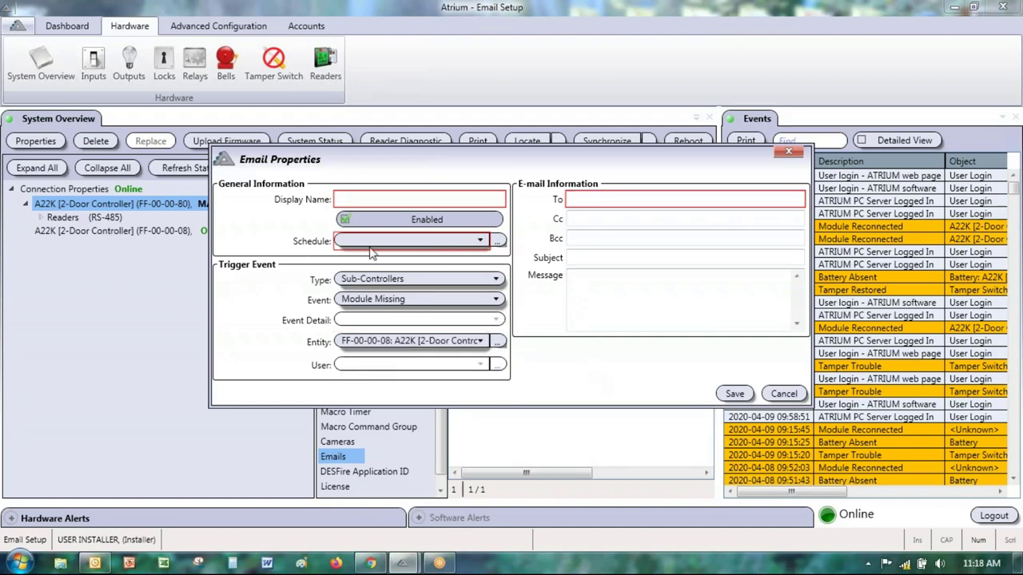
Step: Name the notification 'Module Missing' and assign the Schedule Always schedule
{"action": "left_click", "coordinate": [358, 200]}
{"action": "type", "text": "Mo"}
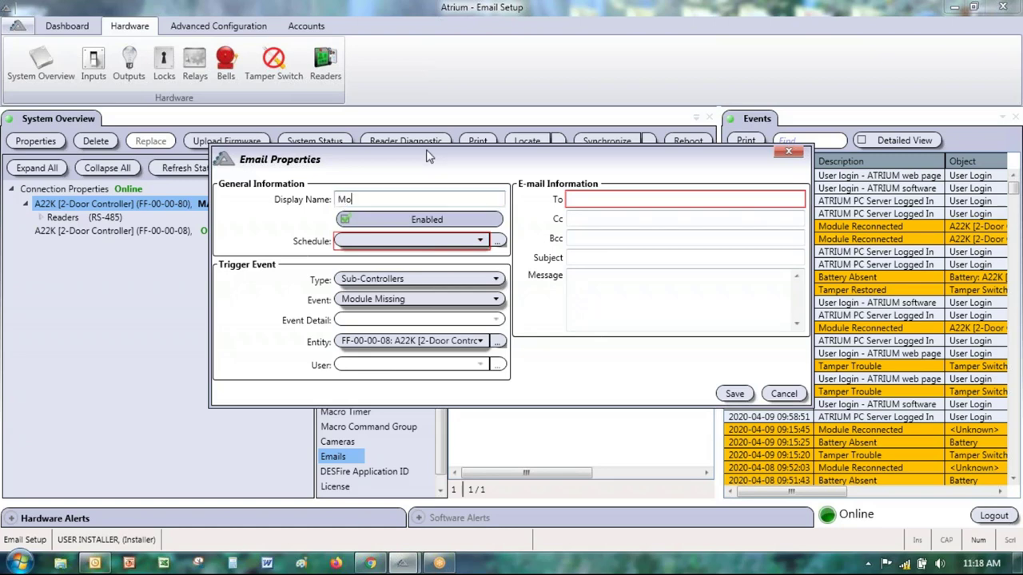
{"action": "type", "text": "dule Missing"}
{"action": "left_click", "coordinate": [400, 241]}
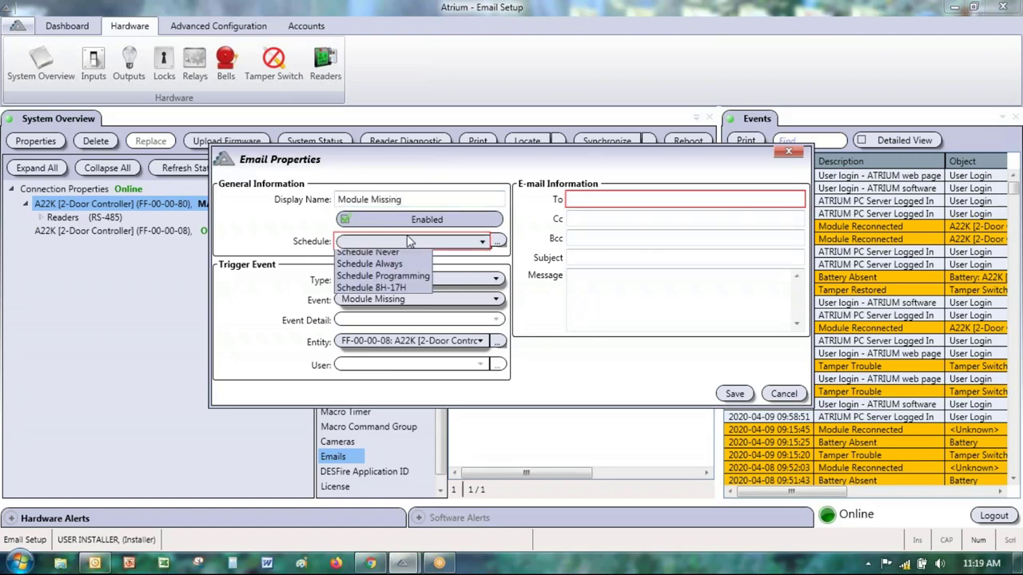
{"action": "left_click", "coordinate": [388, 271]}
Step: Enter a test recipient address, subject 'tredjyt' and message 'mhfgcxjhgfd', then save
{"action": "left_click", "coordinate": [590, 199]}
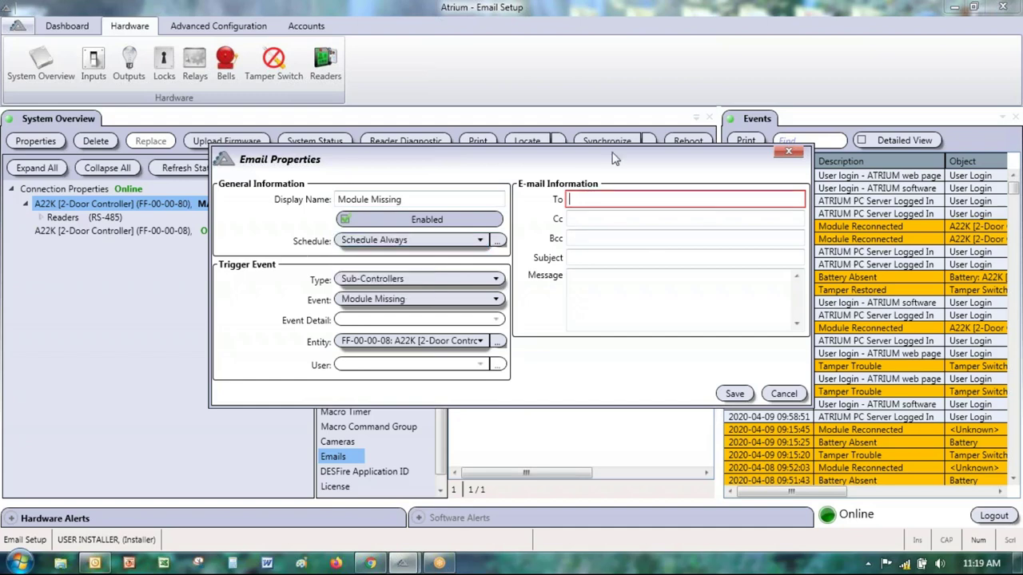
{"action": "type", "text": "test@gmail.com"}
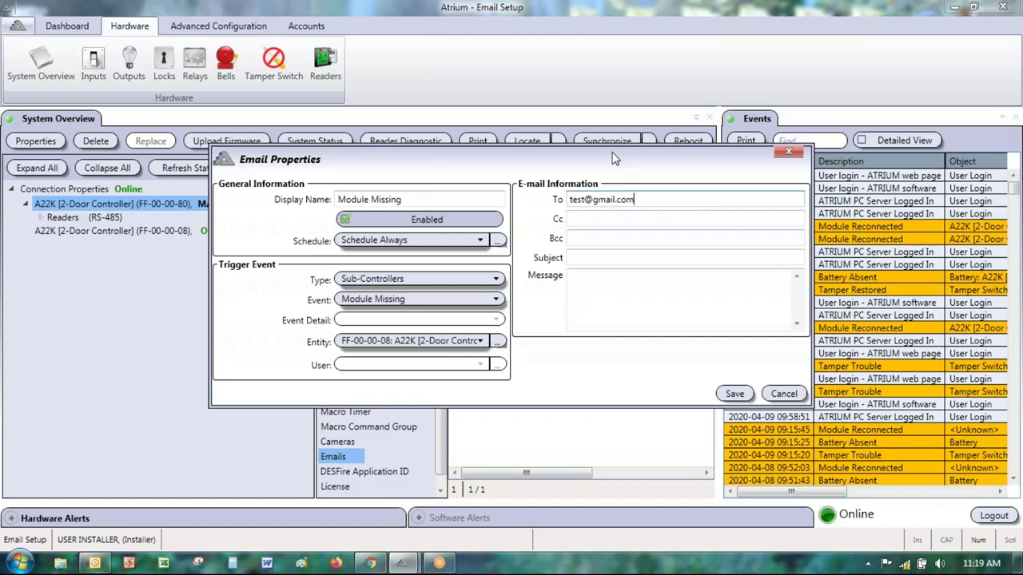
{"action": "left_click", "coordinate": [587, 257]}
{"action": "type", "text": "tredjyt"}
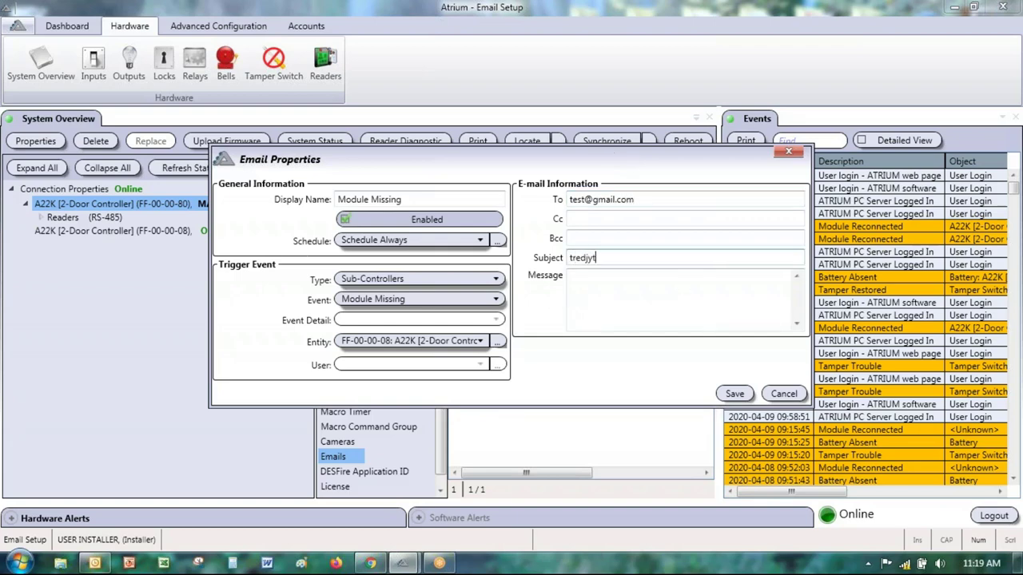
{"action": "left_click", "coordinate": [598, 286]}
{"action": "type", "text": "mhfgcxjhgfd"}
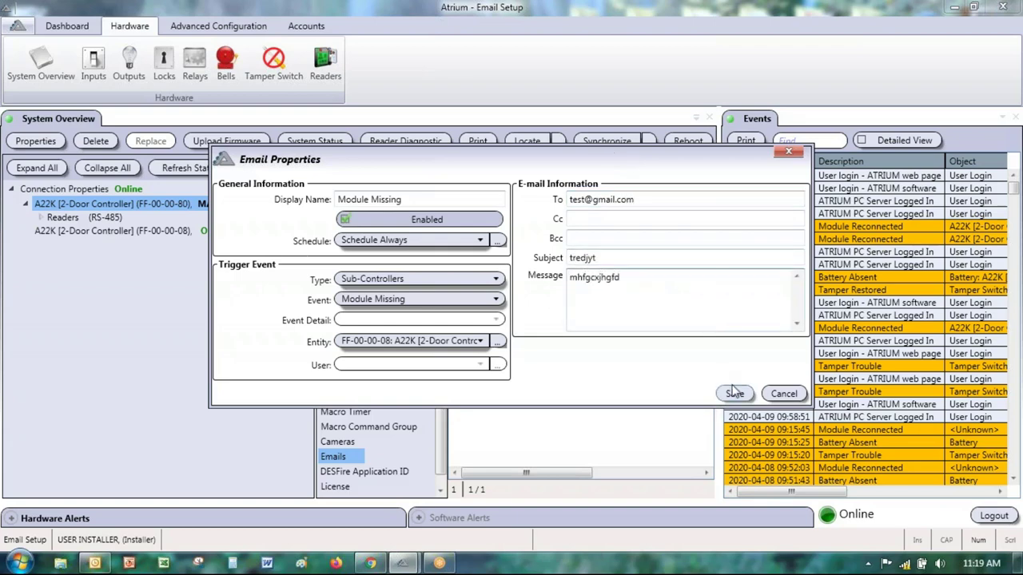
{"action": "left_click", "coordinate": [734, 393]}
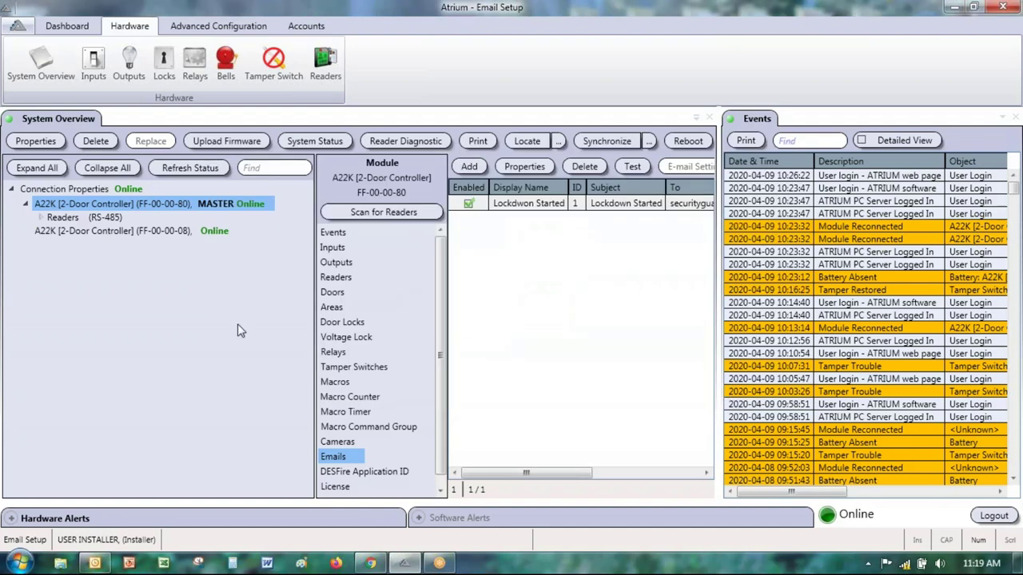
{"action": "left_click", "coordinate": [469, 167]}
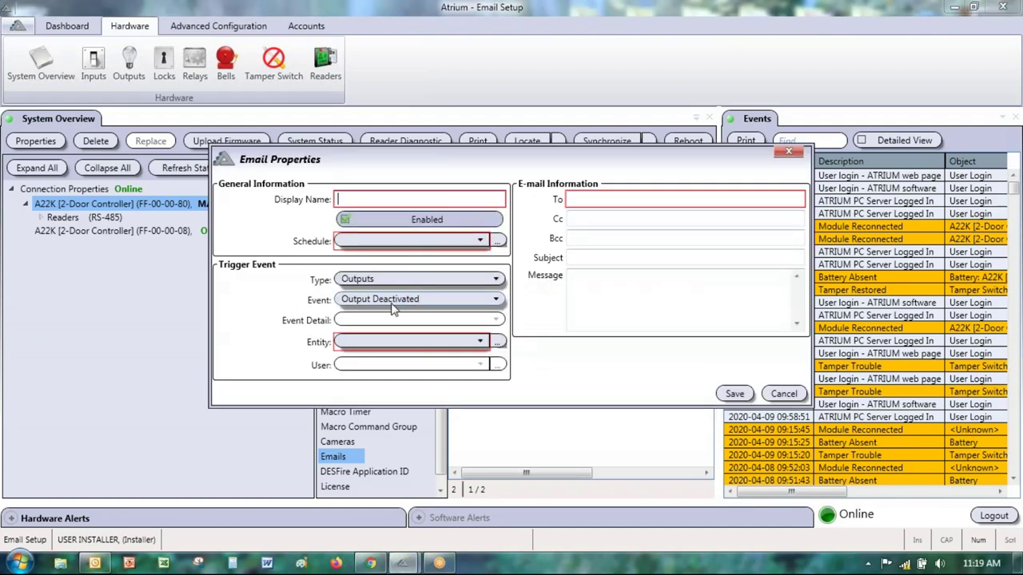
{"action": "left_click", "coordinate": [403, 280]}
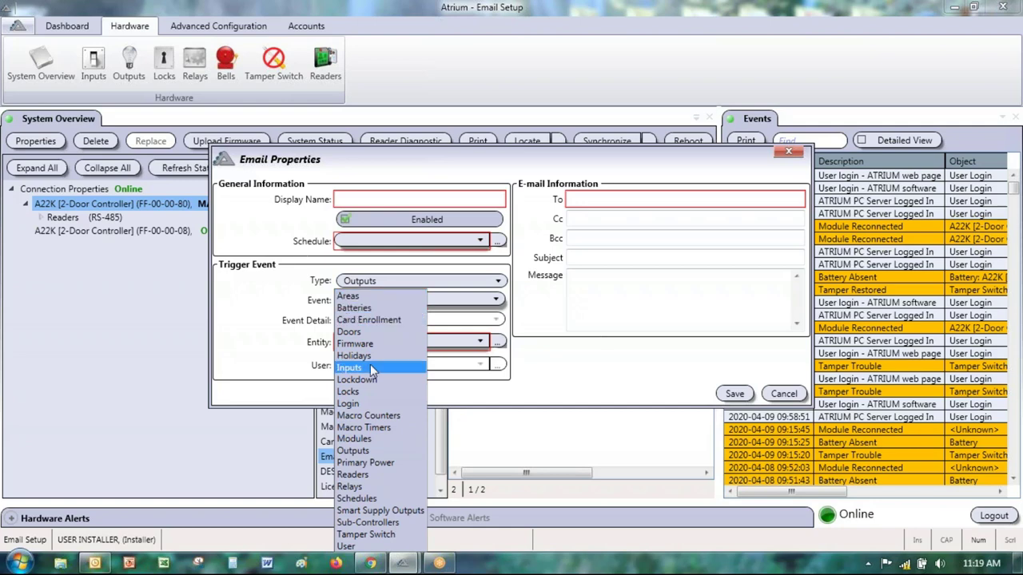
{"action": "left_click", "coordinate": [380, 309]}
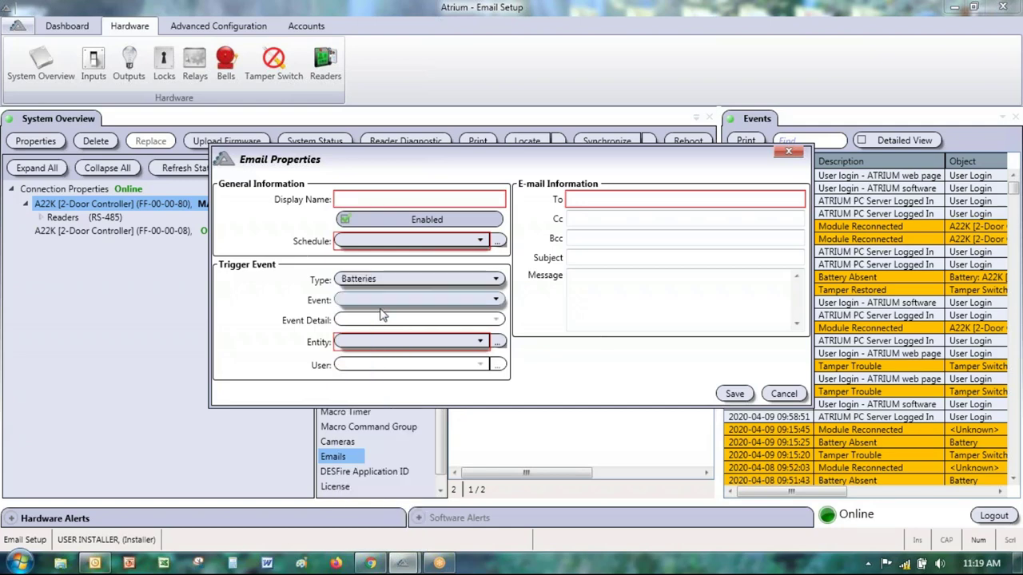
{"action": "left_click", "coordinate": [377, 303]}
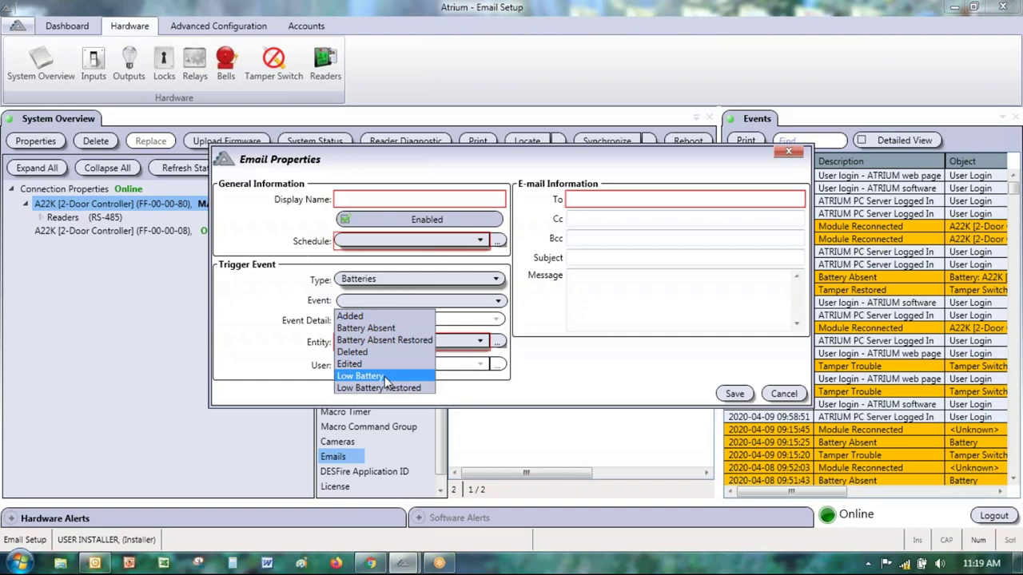
{"action": "left_click", "coordinate": [389, 284]}
{"action": "left_click", "coordinate": [390, 286]}
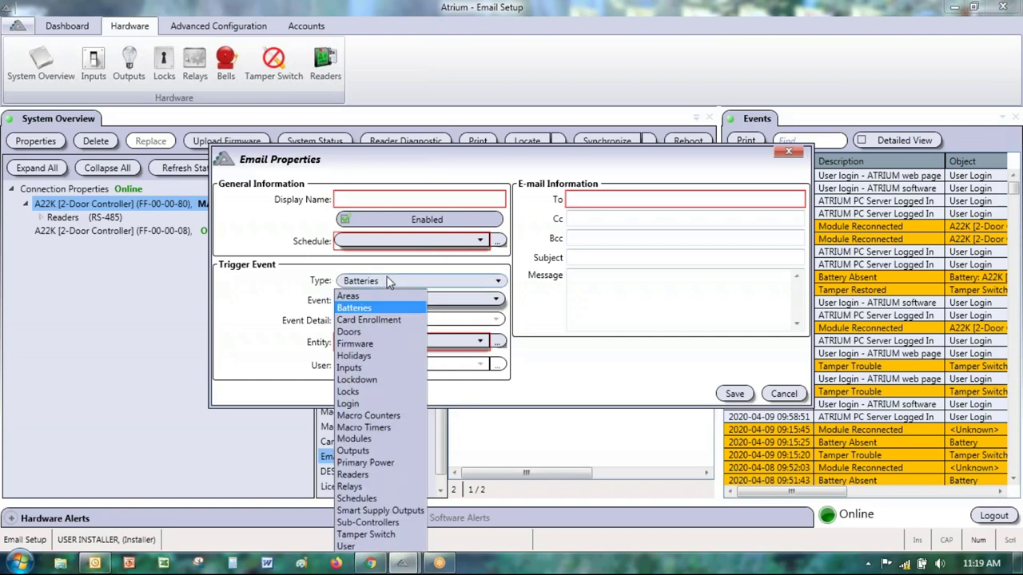
{"action": "left_click", "coordinate": [371, 463]}
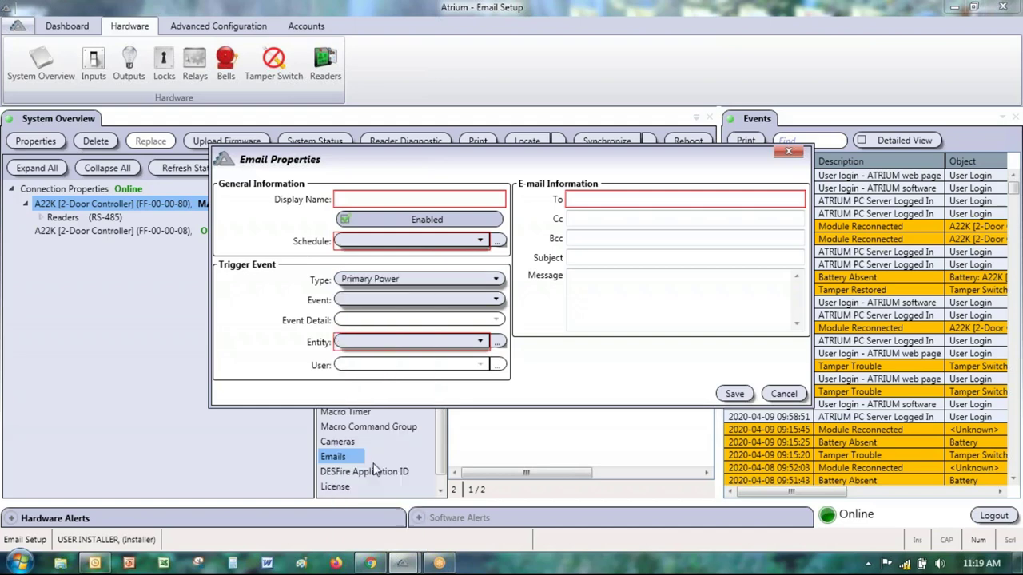
{"action": "left_click", "coordinate": [394, 300]}
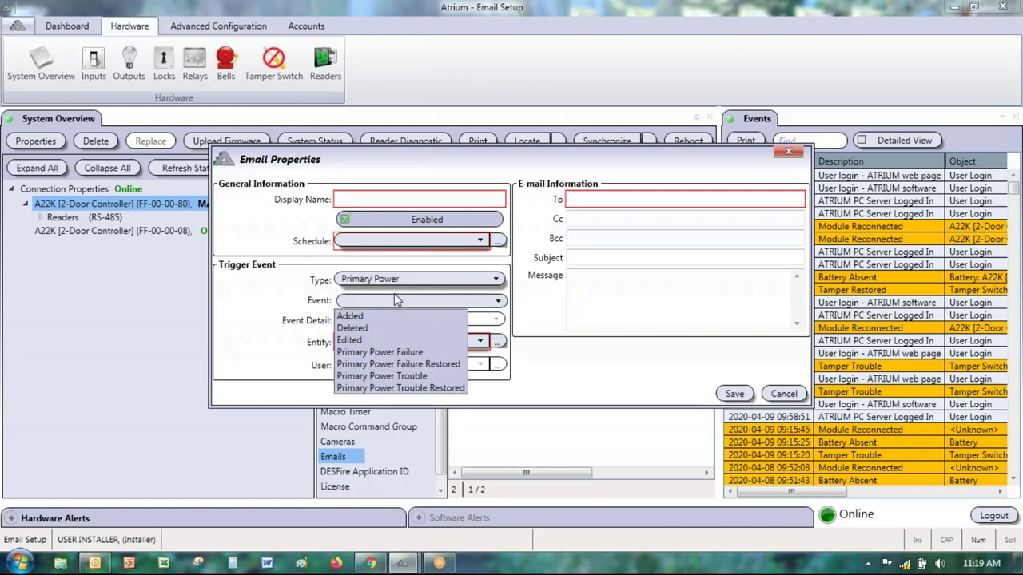
{"action": "left_click", "coordinate": [421, 351]}
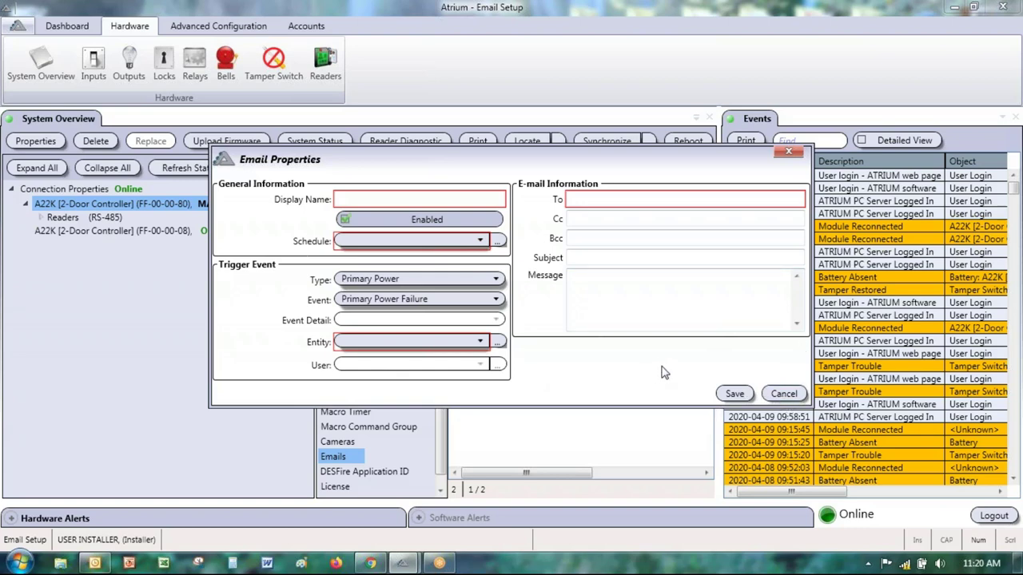
{"action": "left_click", "coordinate": [783, 394]}
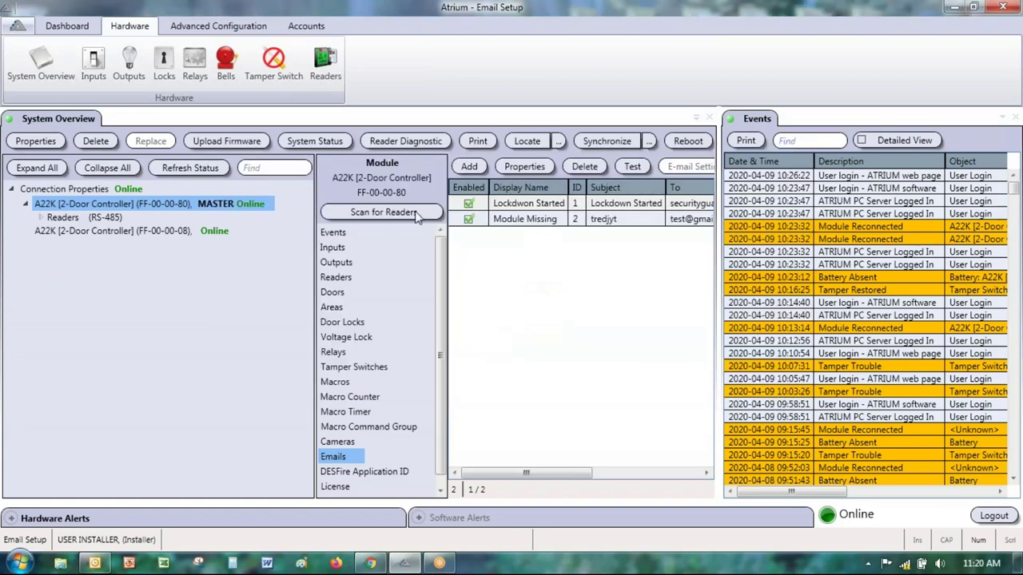
{"action": "double_click", "coordinate": [96, 203]}
{"action": "left_click", "coordinate": [730, 177]}
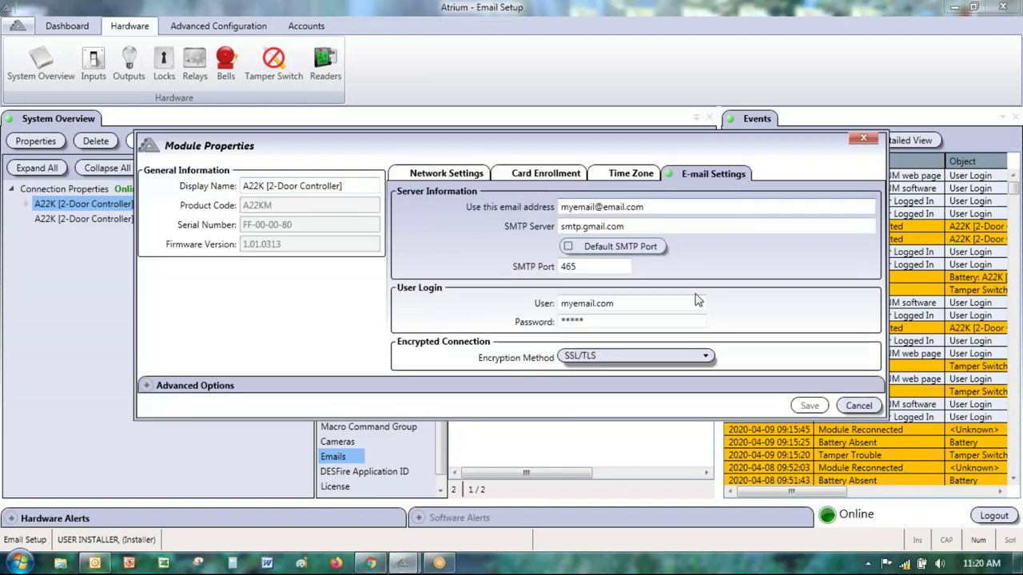
{"action": "left_click", "coordinate": [859, 406]}
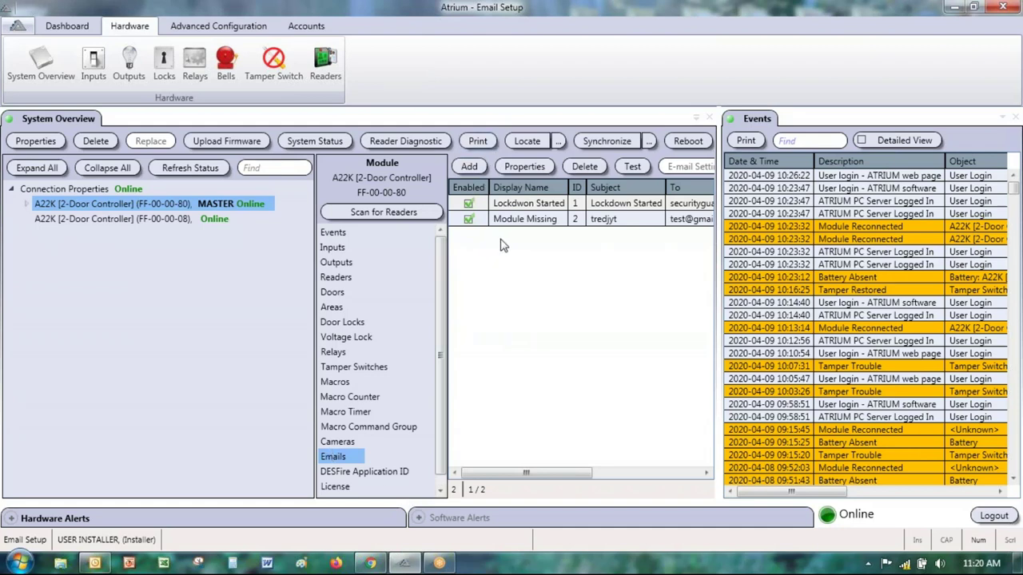
Step: Add a new blank email notification, check the Type options, and move the form up-left
{"action": "left_click", "coordinate": [470, 168]}
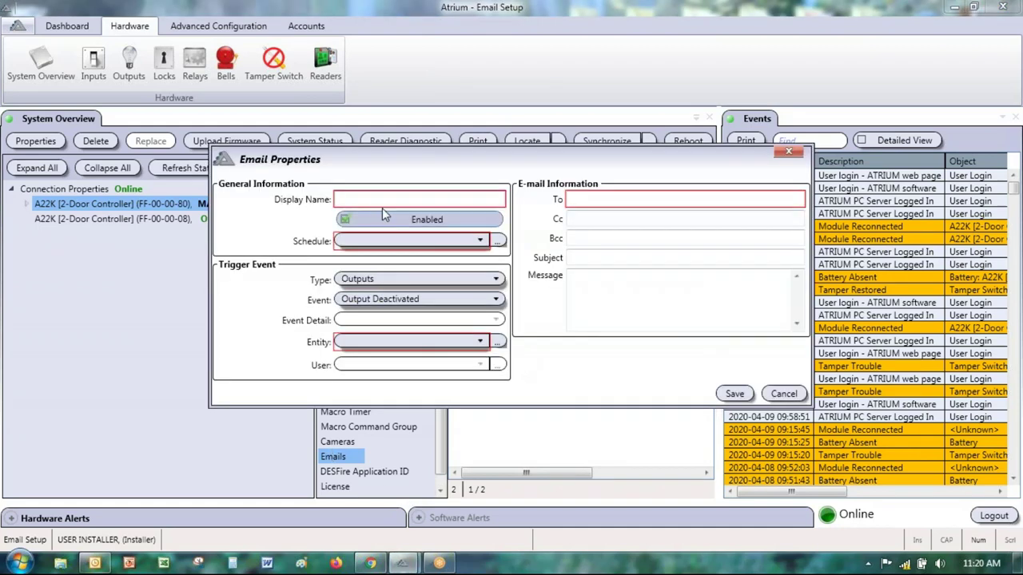
{"action": "left_click", "coordinate": [406, 280]}
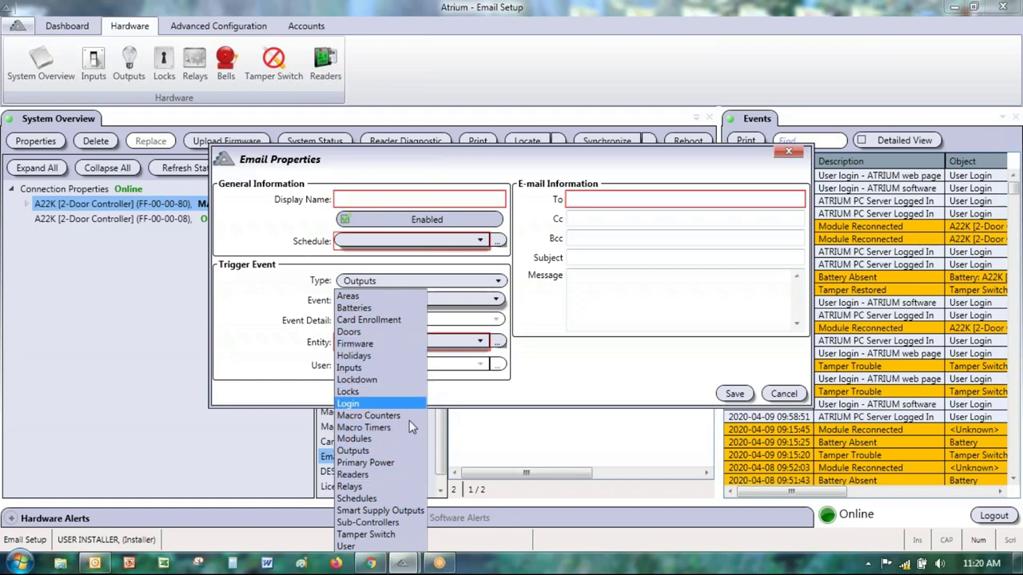
{"action": "left_click_drag", "start_coordinate": [438, 160], "coordinate": [423, 119]}
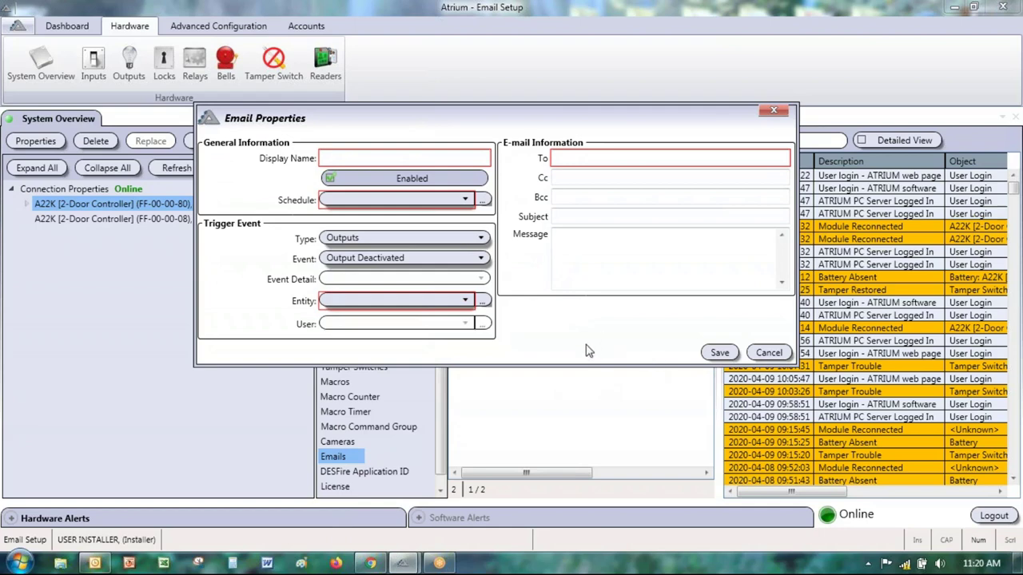